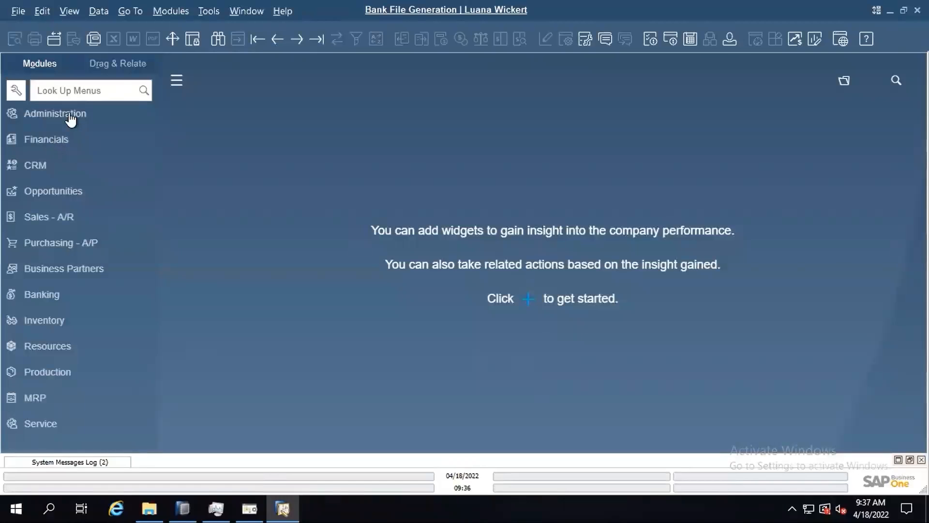
Step: Open the Payment Methods setup form from the banking setup in Administration
left_click(69, 114)
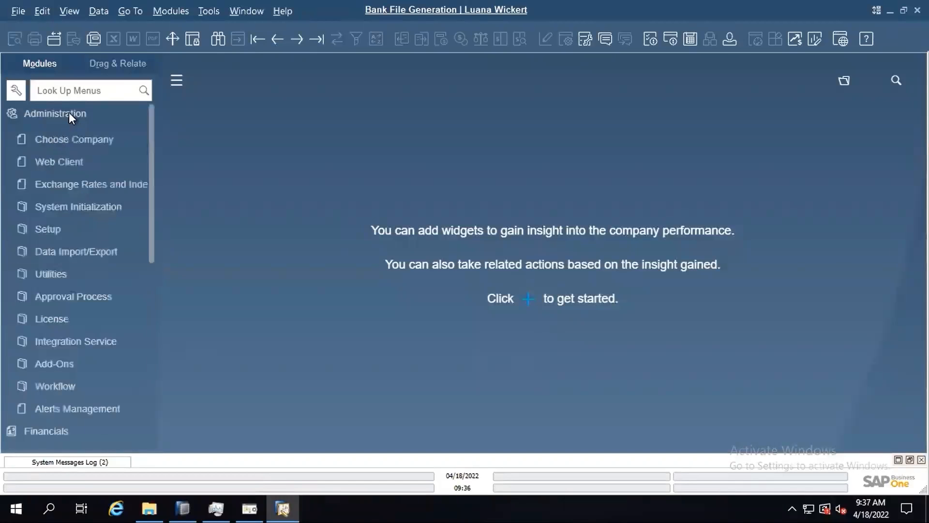
left_click(59, 230)
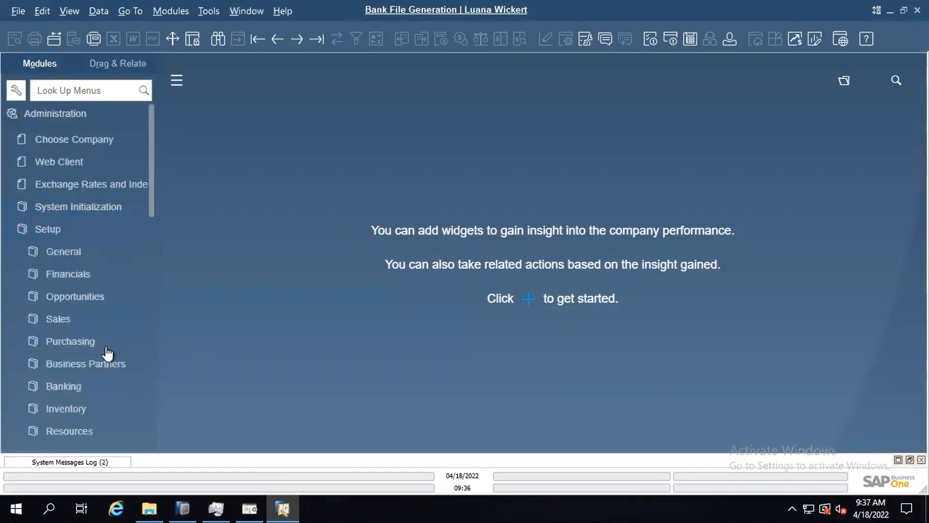
scroll(60, 349, "down", 3)
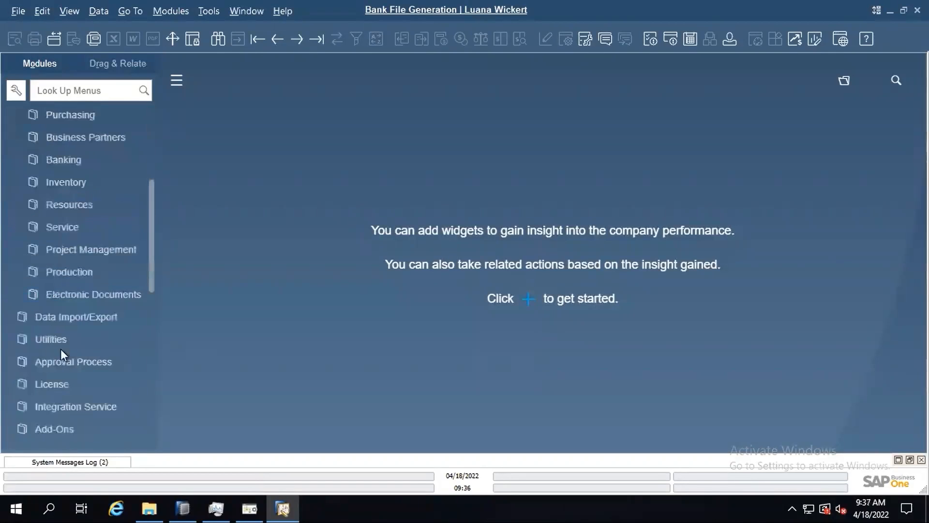
left_click(63, 162)
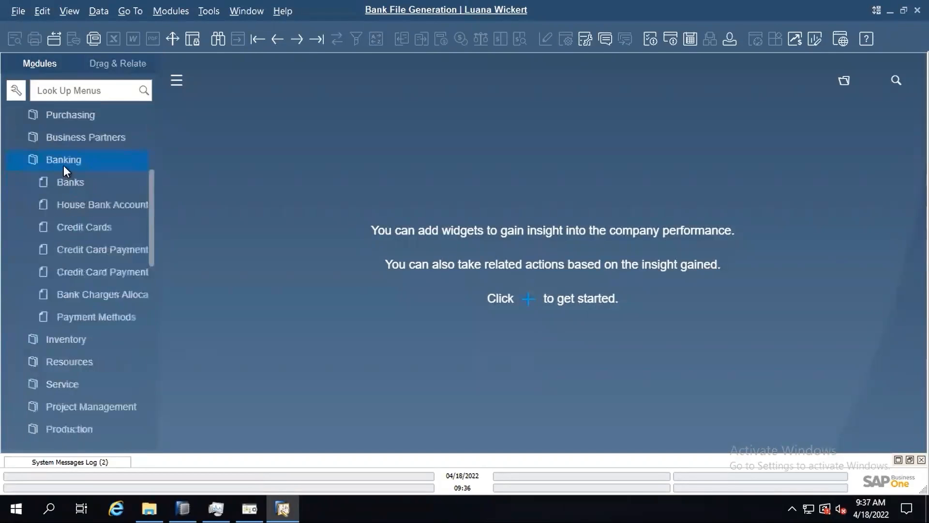
left_click(77, 318)
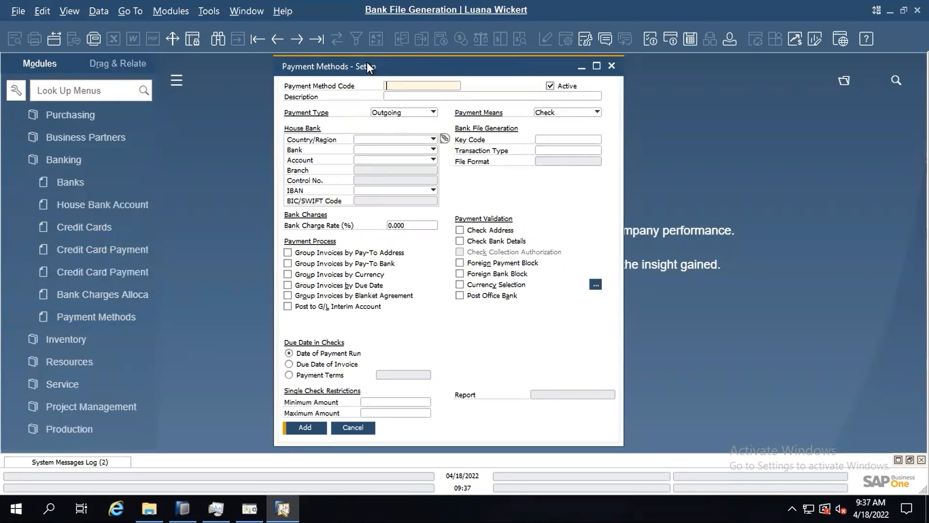
Step: Enter NACHA_SAMPLE as the payment method code and Nacha Sample as its description
type("NACHA_sample")
key("BackSpace")
key("BackSpace")
key("BackSpace")
key("BackSpace")
key("BackSpace")
key("BackSpace")
type("SAMPLE")
key("Tab")
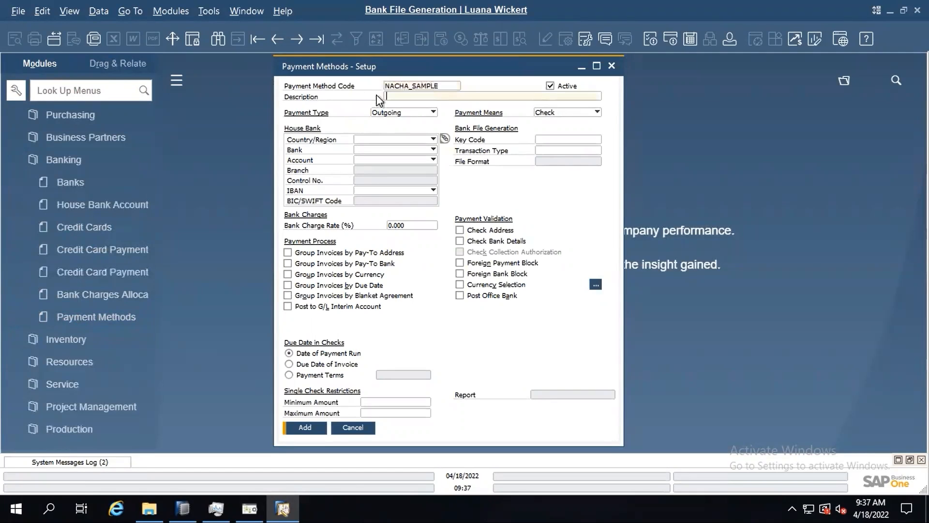
type("n")
key("BackSpace")
type("Nacha")
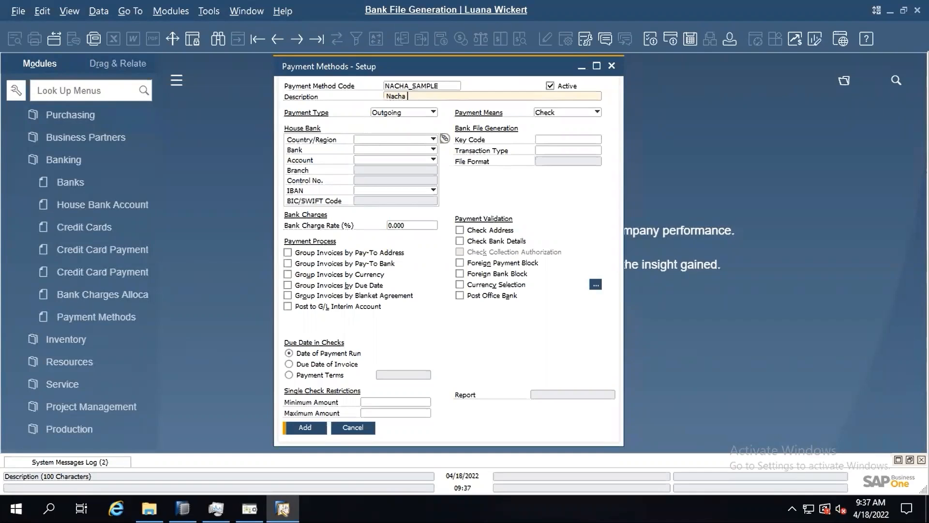
type("Sample")
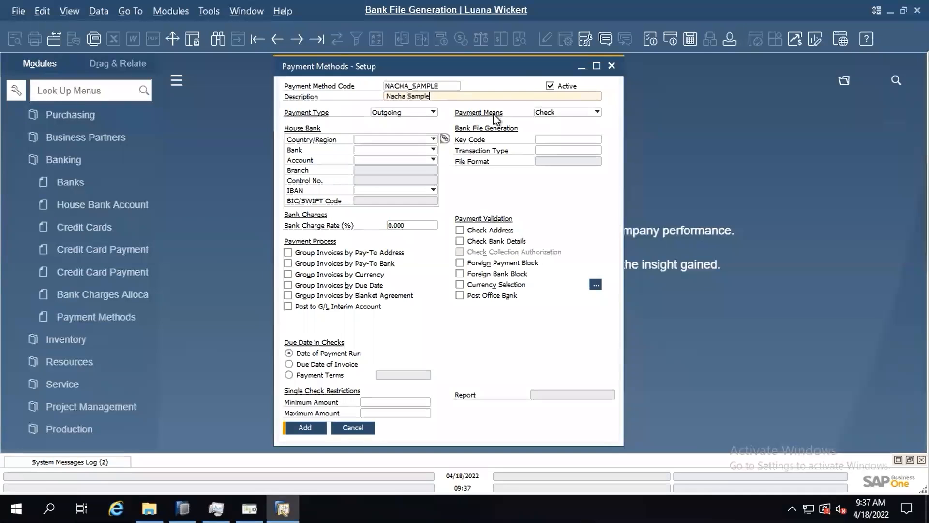
Step: Set the payment means to Bank Transfer and the house bank to Bank of America in the USA, including its account
left_click(573, 114)
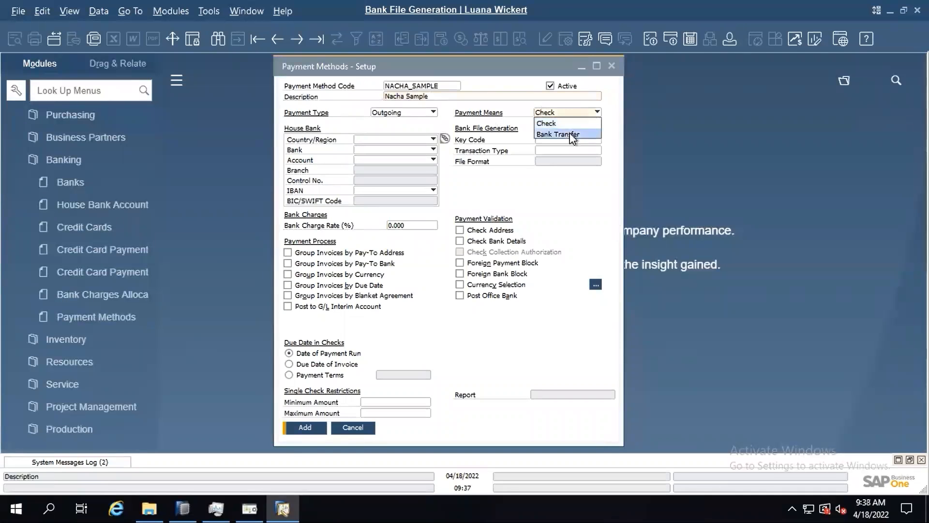
left_click(572, 137)
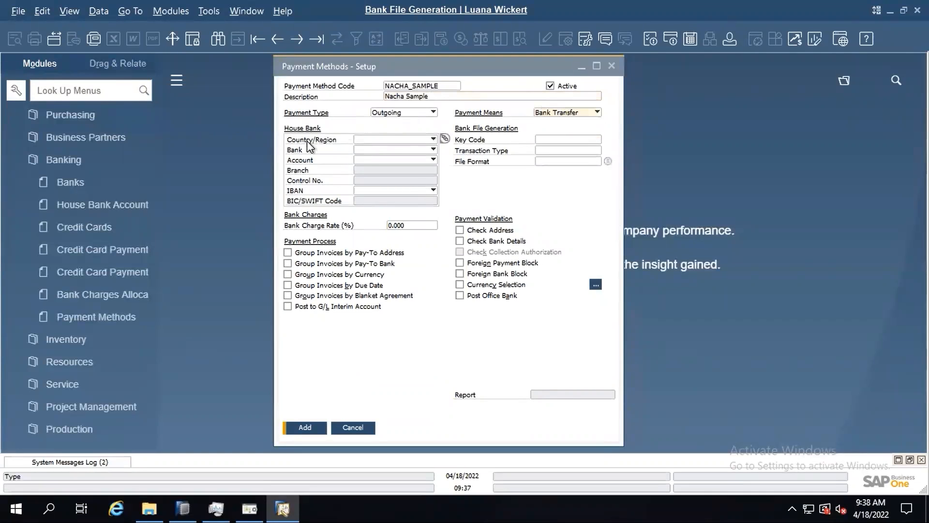
left_click(370, 142)
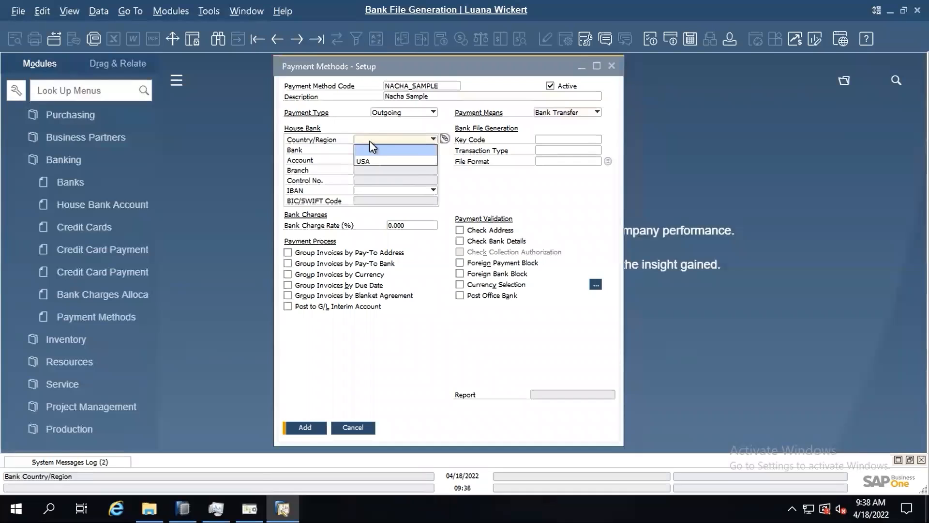
left_click(370, 161)
left_click(387, 150)
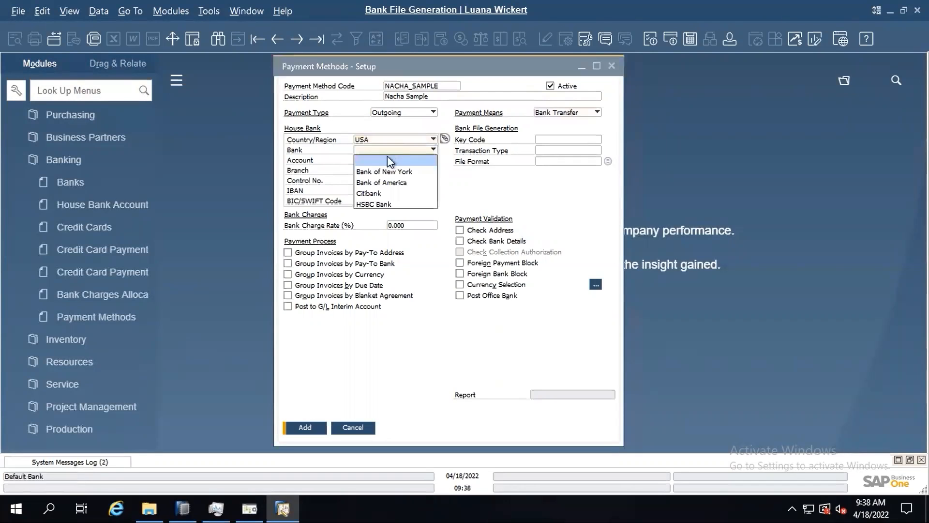
left_click(382, 182)
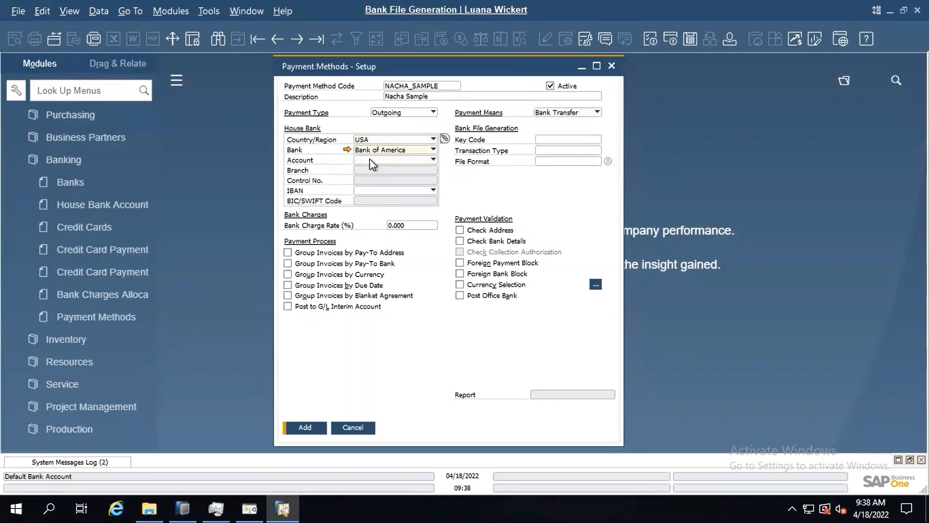
left_click(371, 173)
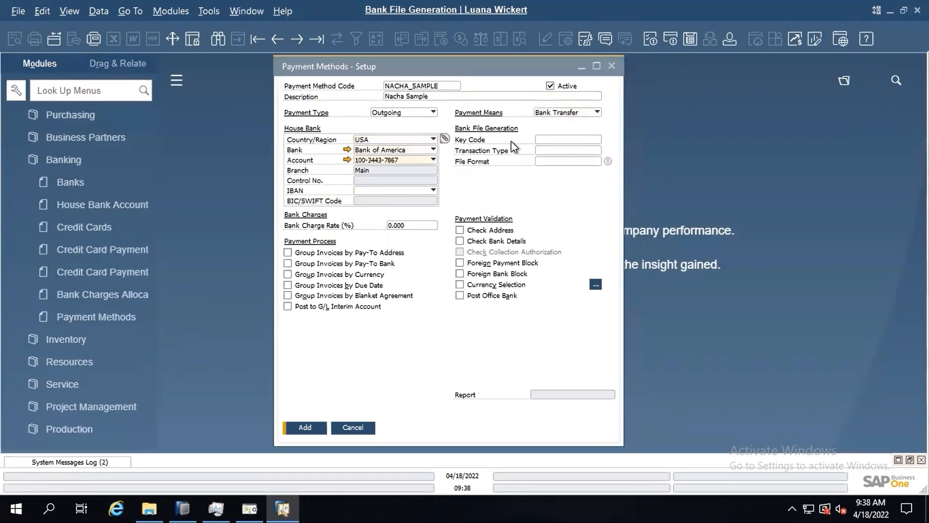
Step: Assign the SAPBPUSOPBT_NACHA file format to the payment method's bank file generation
left_click(552, 160)
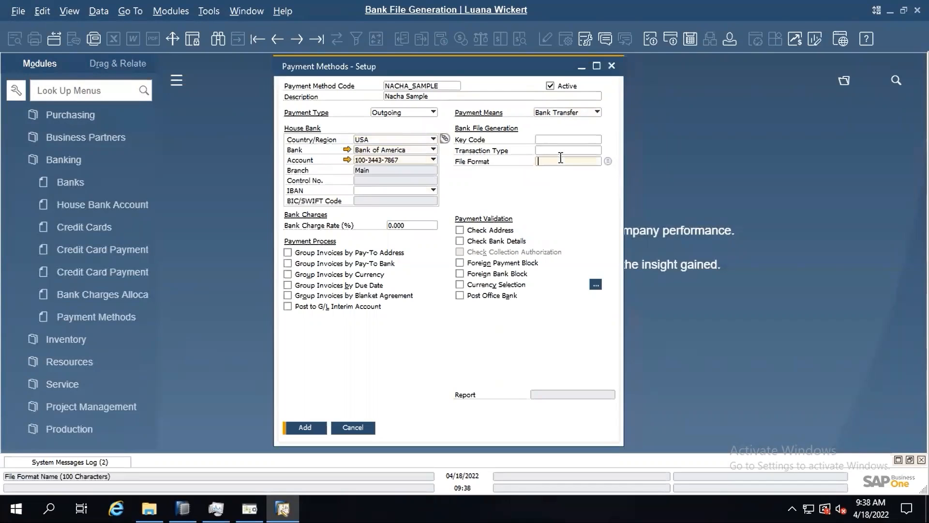
left_click(609, 160)
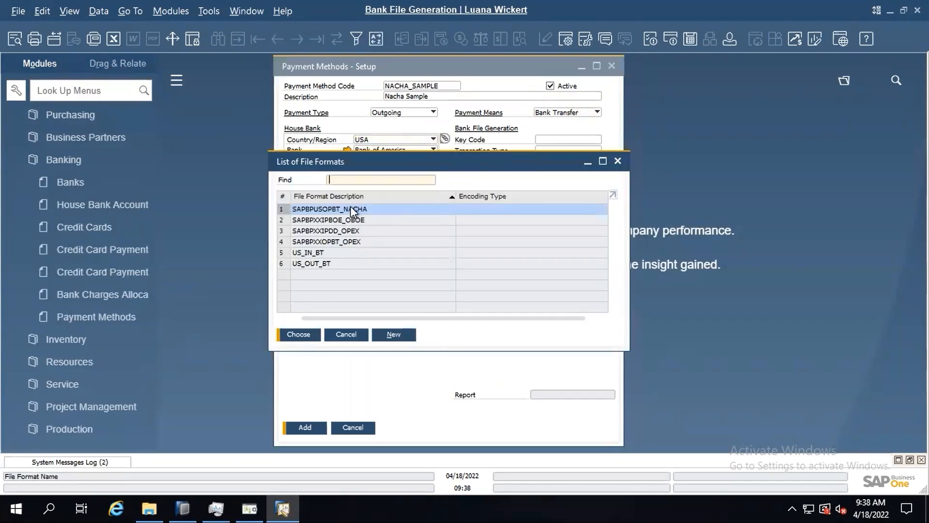
double_click(350, 206)
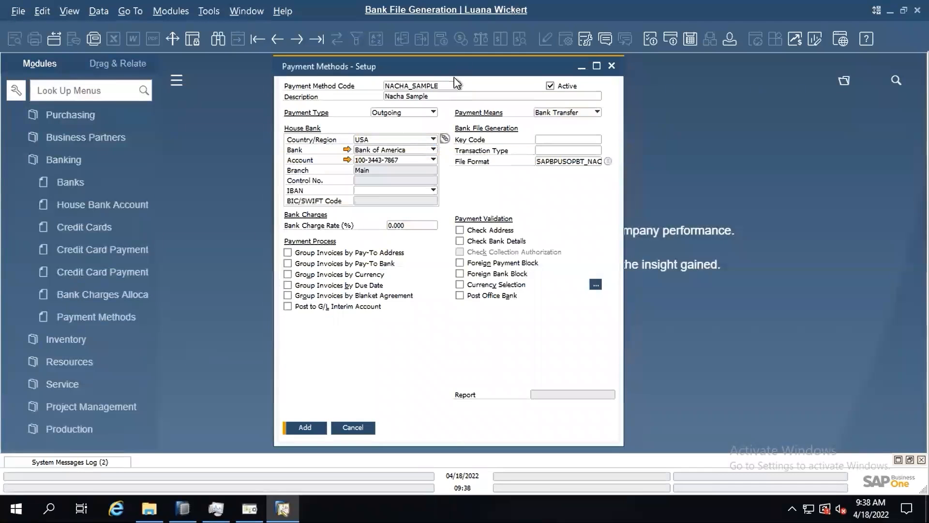
left_click_drag(460, 63, 467, 62)
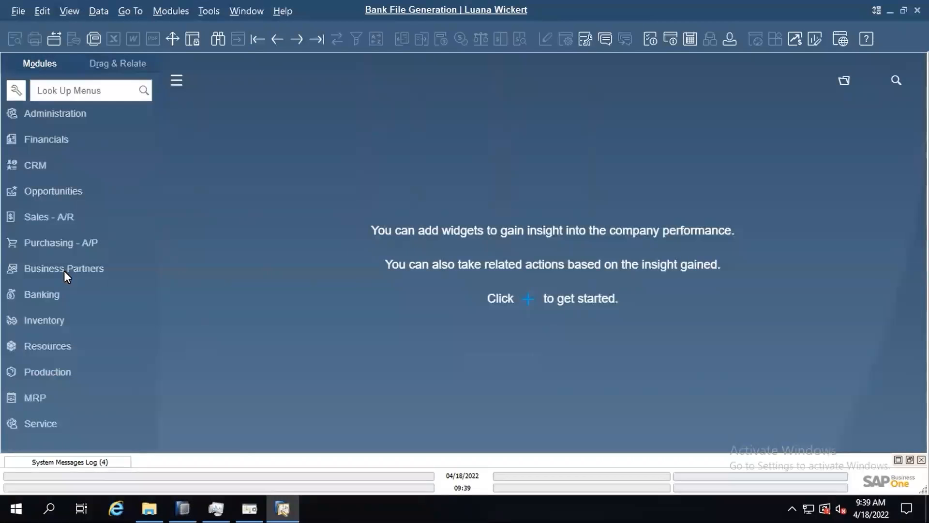
Step: Look up vendors in Business Partner Master Data and load the Acme Associates record
left_click(64, 269)
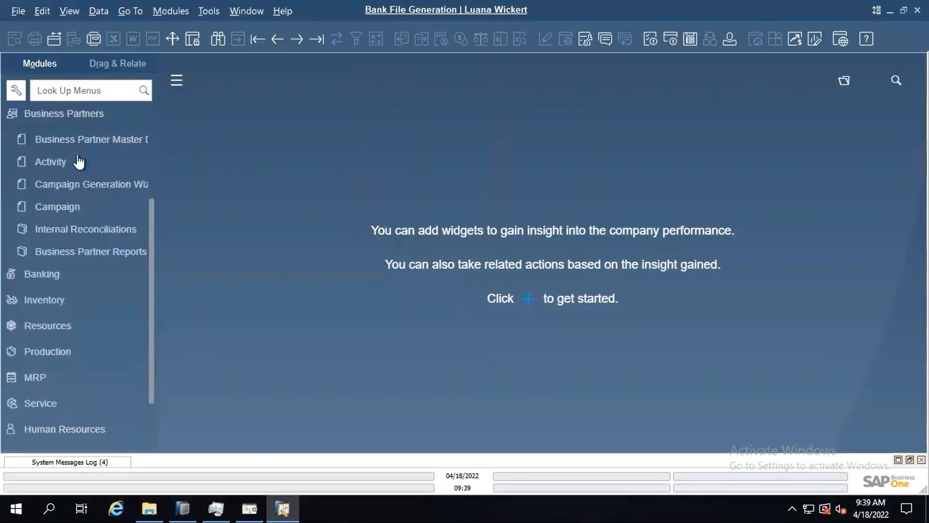
left_click(77, 139)
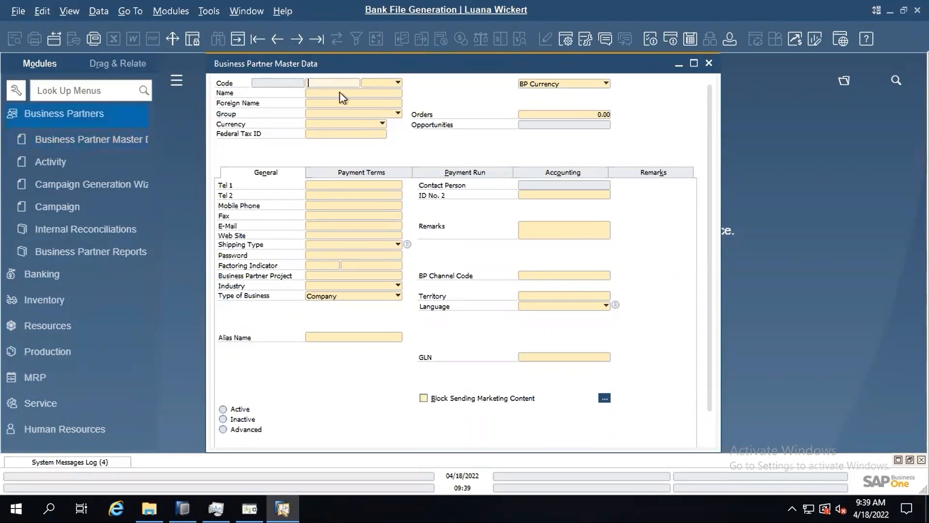
left_click(375, 83)
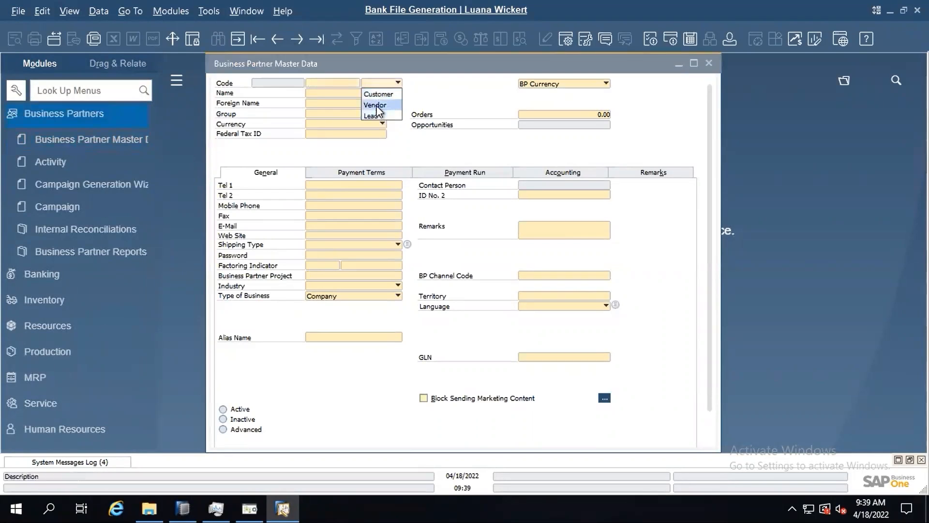
left_click(376, 105)
key("Return")
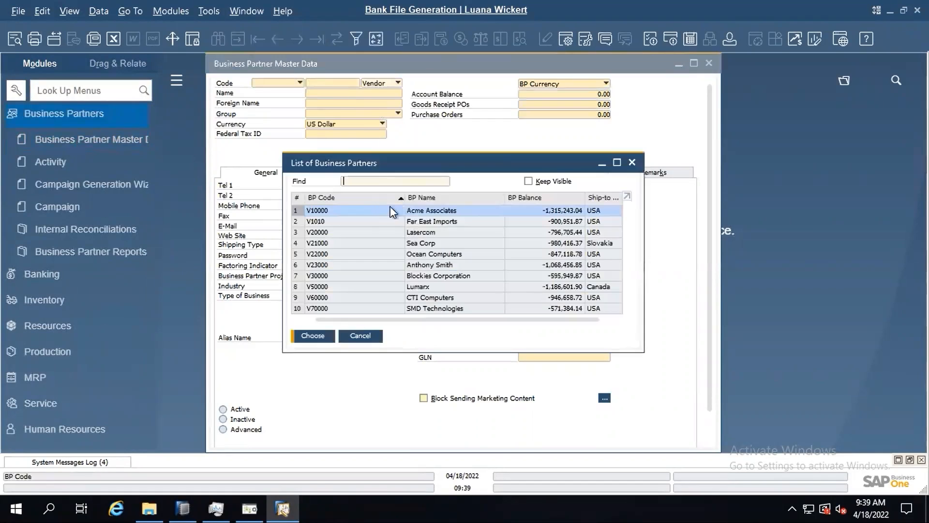
double_click(419, 208)
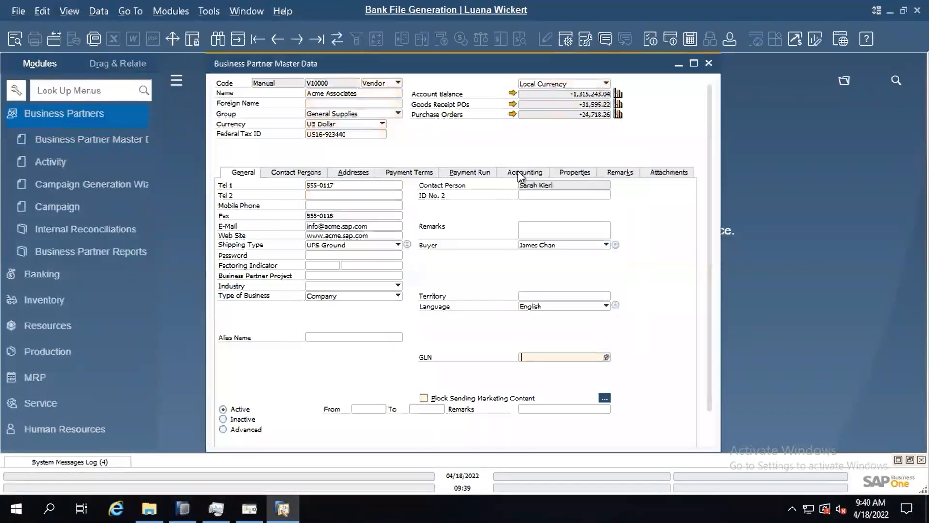
Step: Include the Nacha Sample payment method in the vendor's payment run settings
left_click(470, 173)
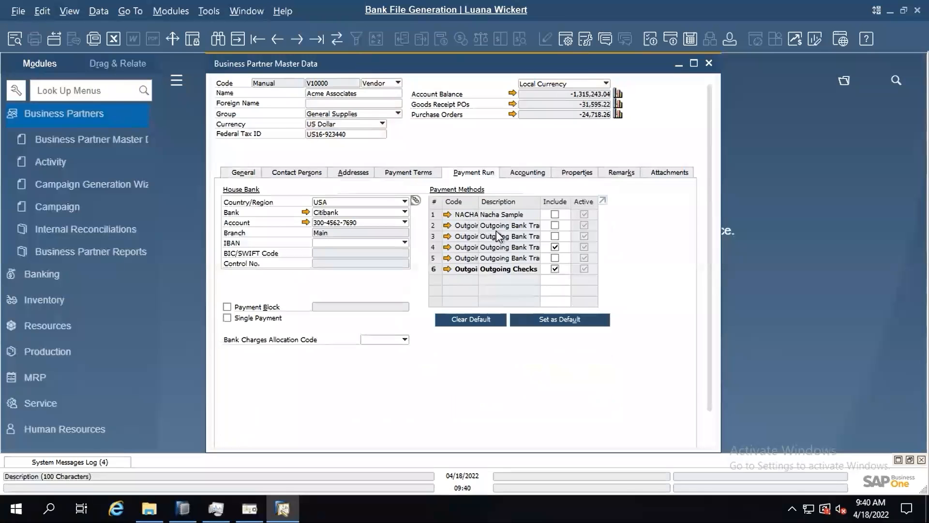
left_click_drag(721, 249, 798, 251)
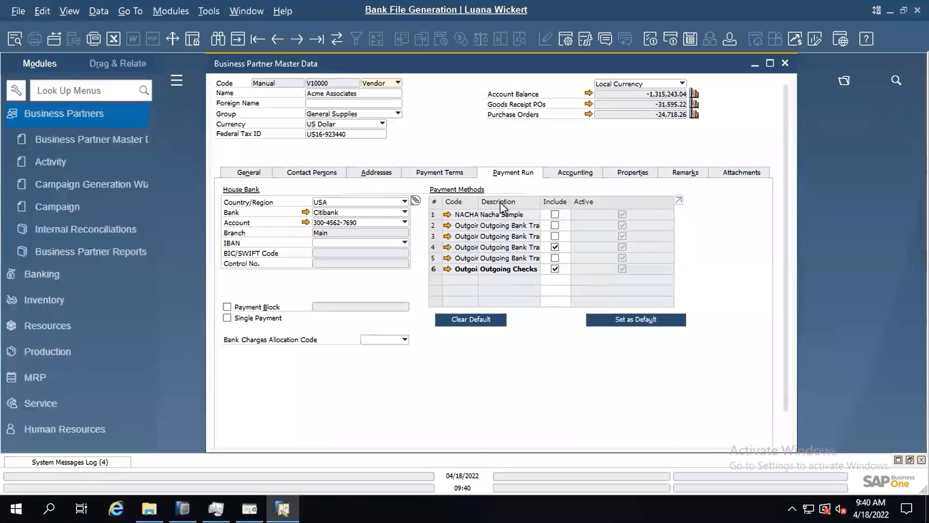
left_click(555, 216)
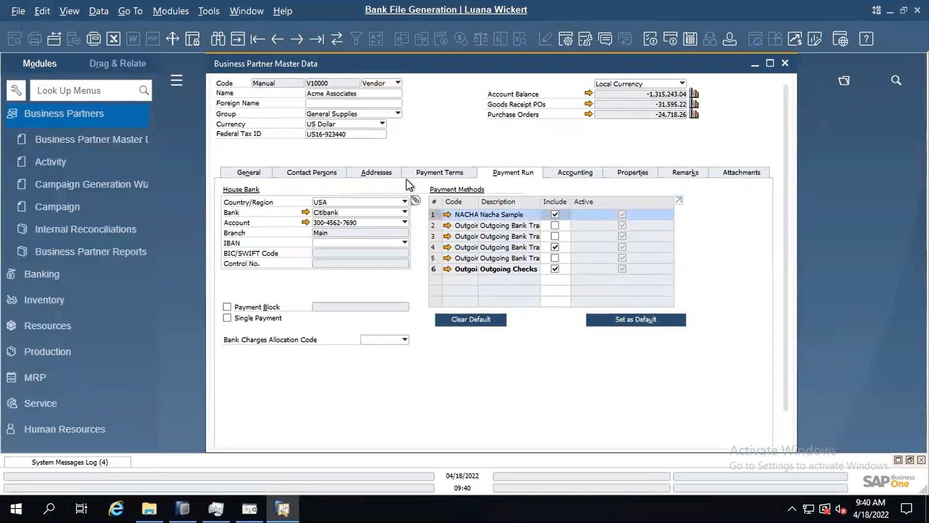
Step: Open the bank accounts setup from the vendor's payment terms and widen its window to show more columns
left_click(438, 174)
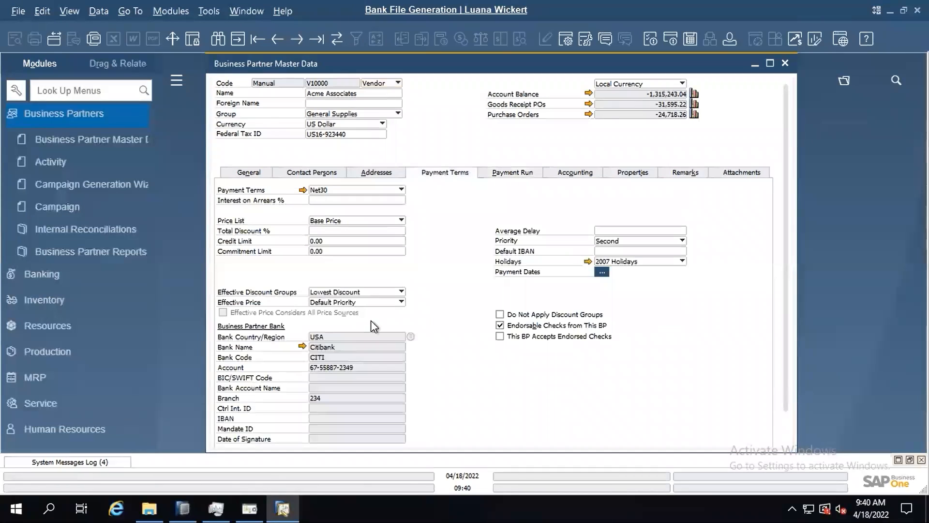
left_click(410, 336)
double_click(311, 183)
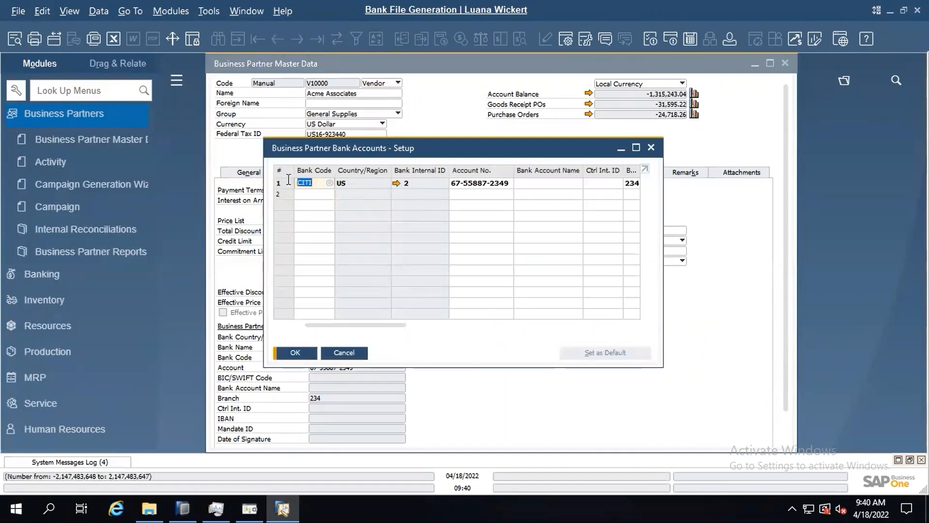
double_click(483, 186)
left_click_drag(661, 193, 864, 192)
left_click_drag(619, 150, 553, 157)
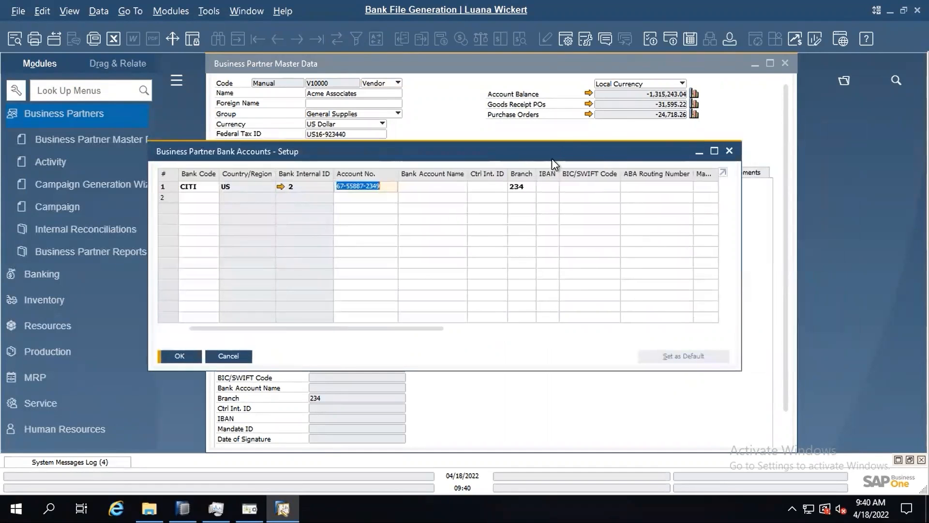
Step: Enter 123456789 as the BIC/SWIFT code of the vendor's CITI bank account
left_click(576, 185)
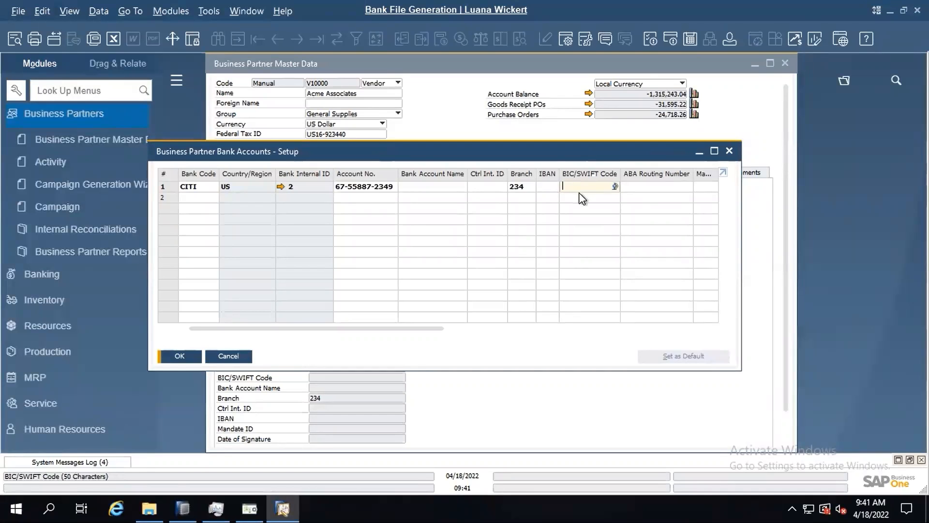
type("123456789")
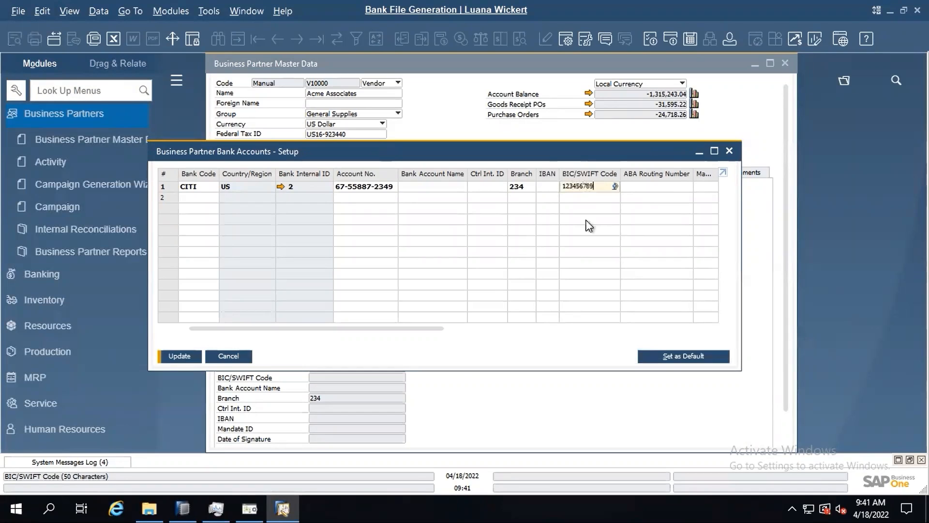
Step: Set the account type of the vendor's CITI bank account to Checking Account
left_click_drag(301, 329, 337, 331)
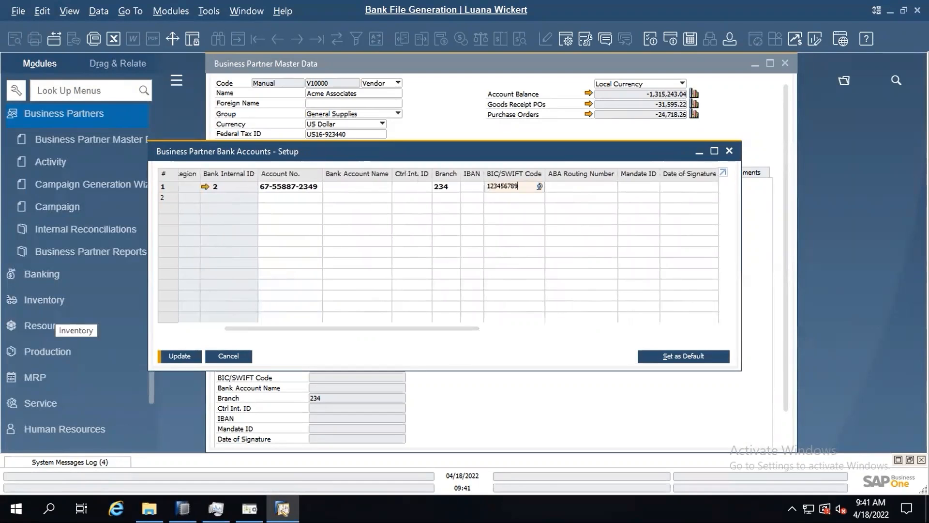
left_click_drag(402, 332, 622, 328)
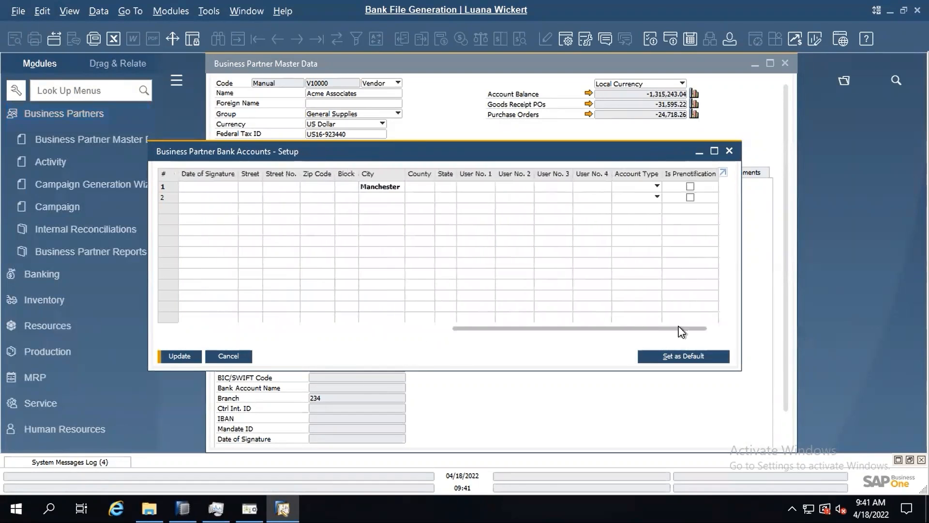
left_click(633, 193)
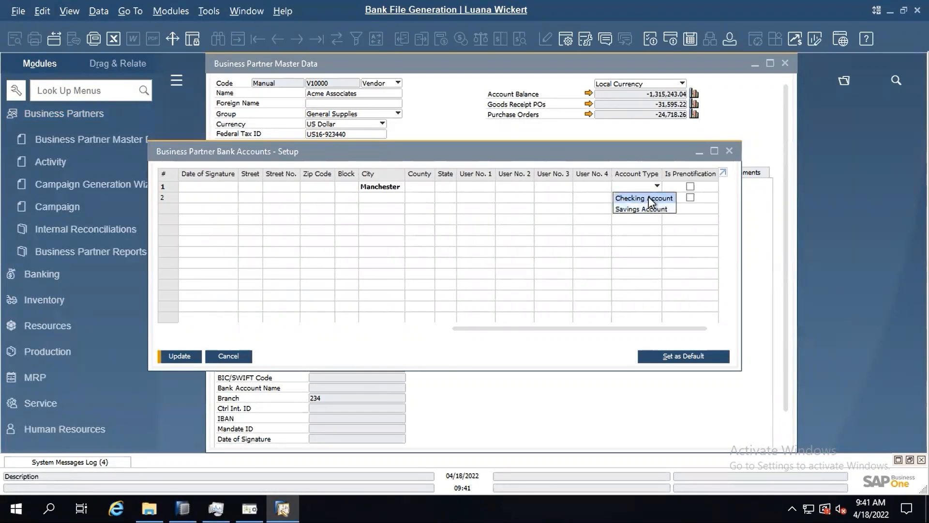
left_click(648, 197)
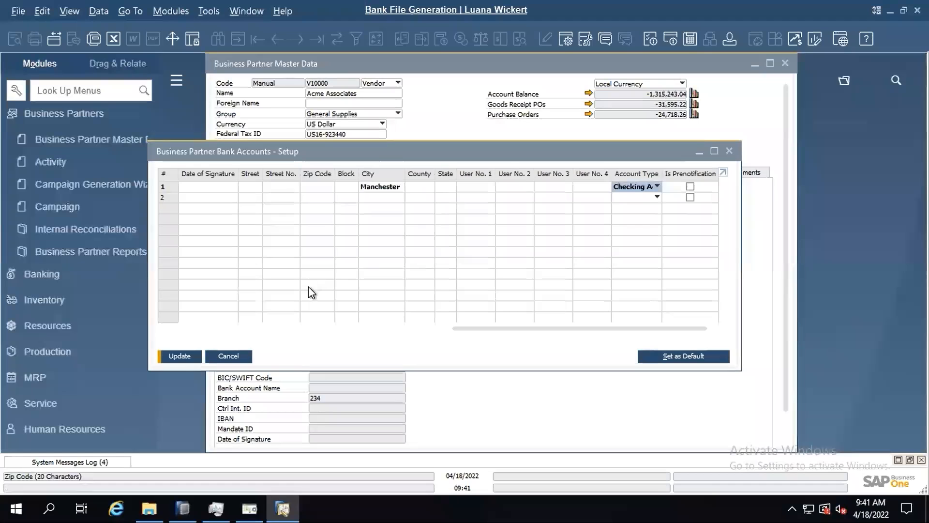
Step: Review the bank code, account number, branch, BIC/SWIFT code and account type of the vendor's CITI bank account
left_click_drag(299, 156, 306, 152)
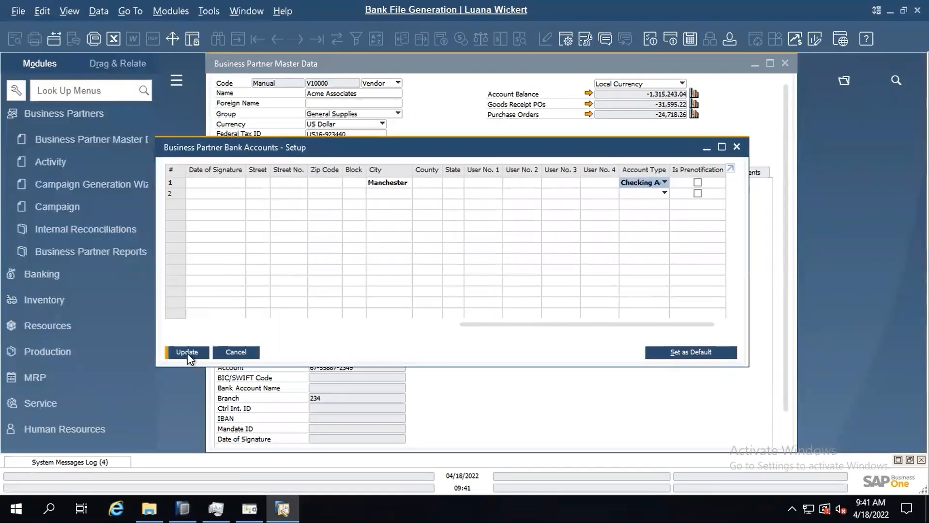
left_click_drag(509, 325, 224, 333)
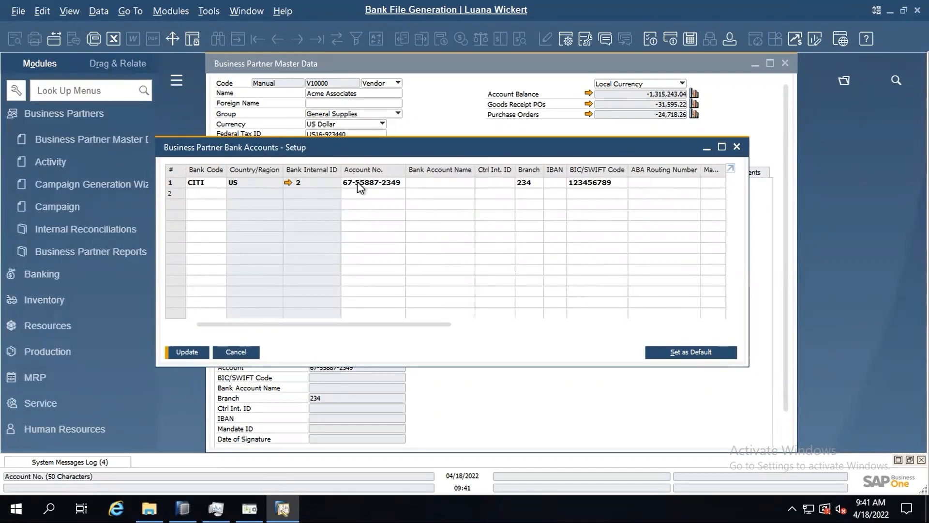
left_click(197, 184)
left_click(378, 184)
left_click_drag(371, 324, 425, 324)
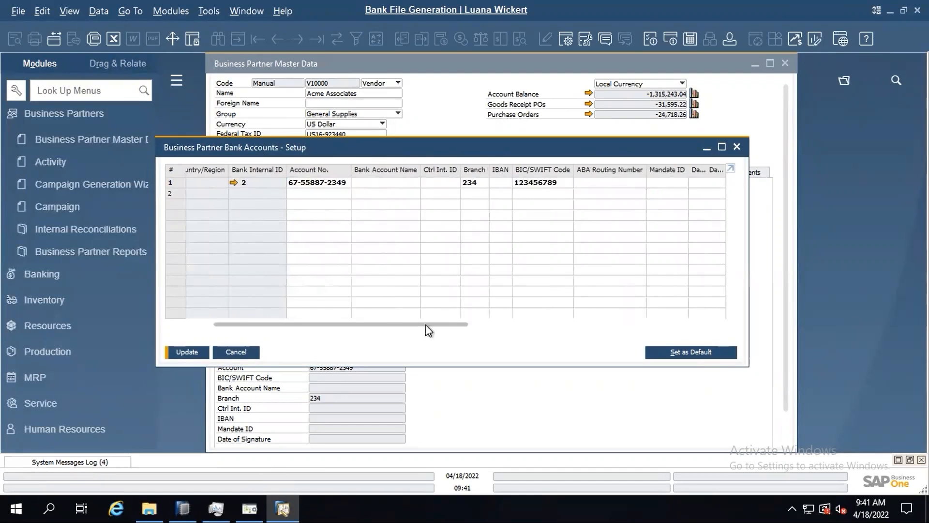
left_click(475, 182)
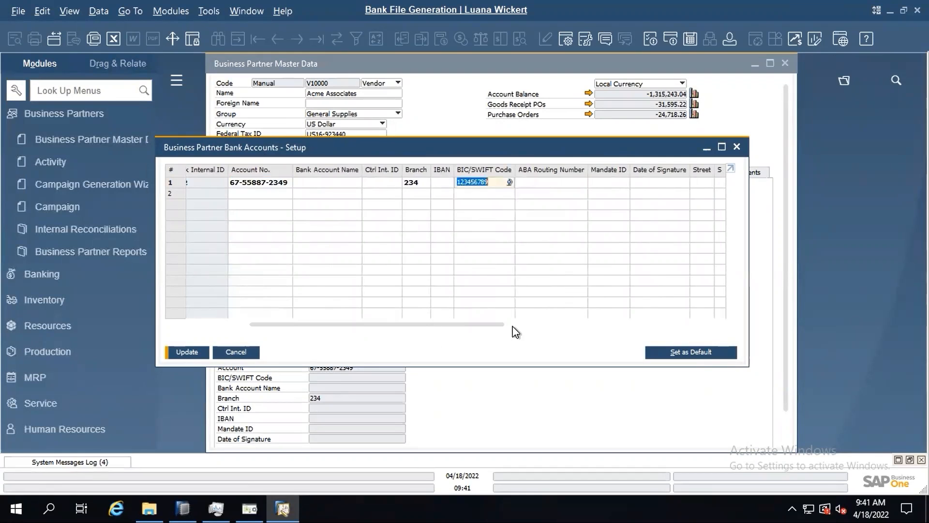
left_click_drag(503, 325, 672, 324)
left_click(623, 182)
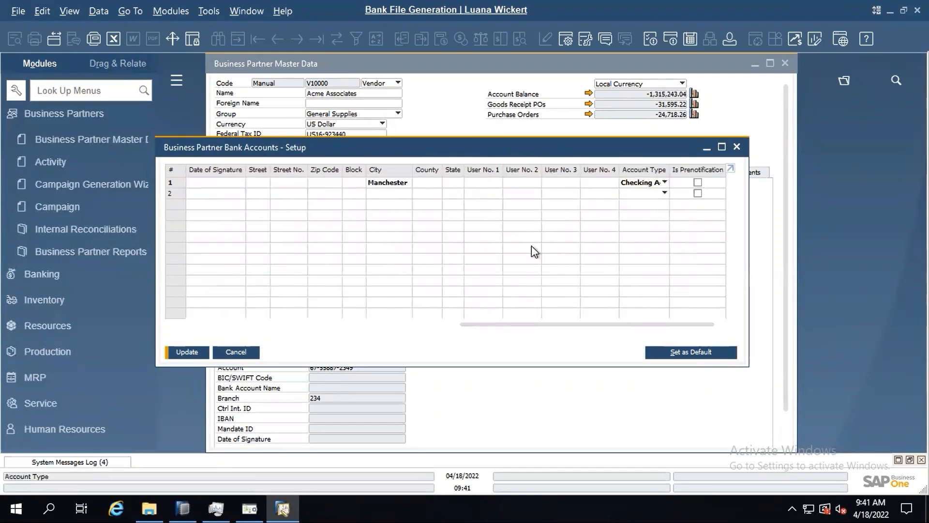
Step: Save the vendor's bank account setup and update the Acme Associates master record
left_click(195, 352)
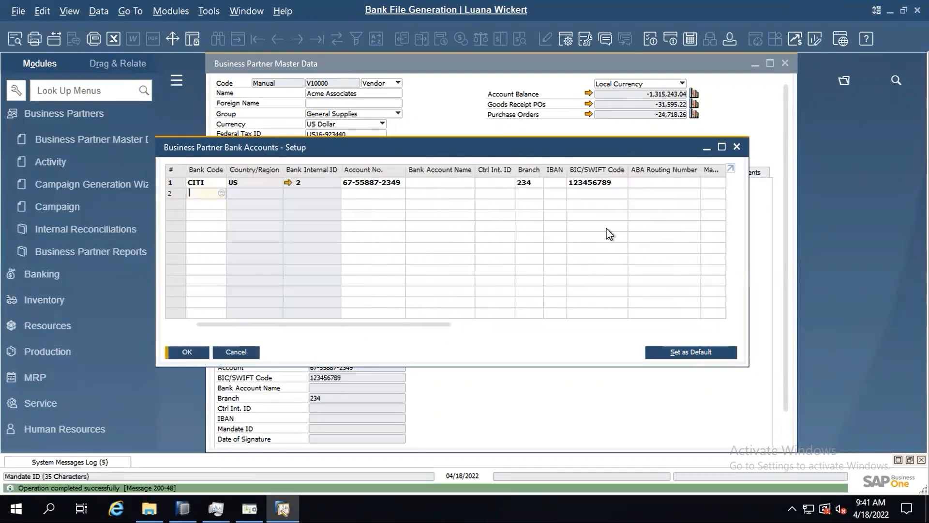
left_click(186, 352)
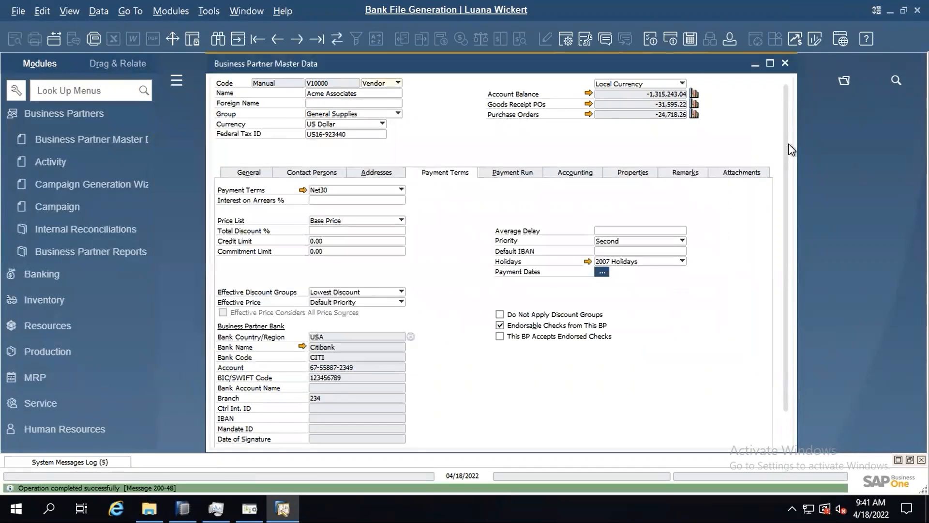
left_click_drag(786, 155, 783, 257)
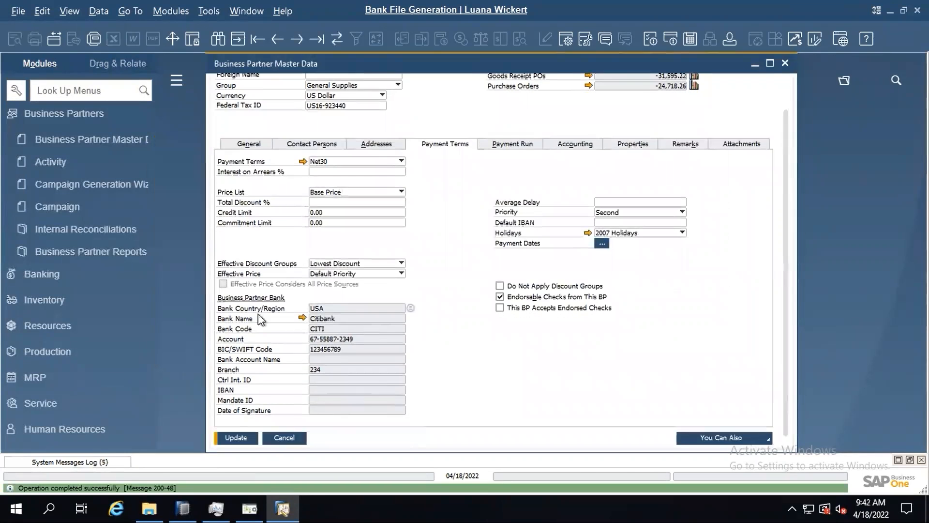
left_click(239, 438)
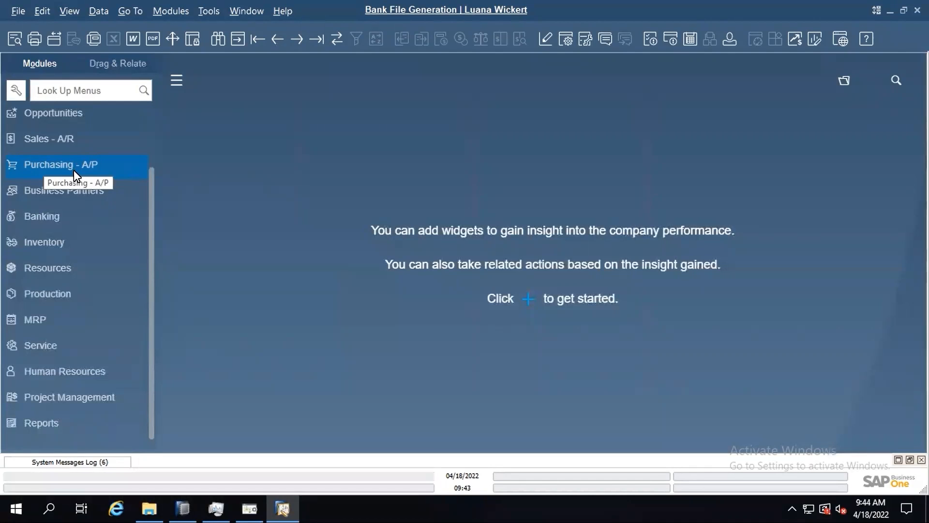
Step: Start a new A/P invoice in Purchasing and select Acme Associates as its vendor
left_click(74, 170)
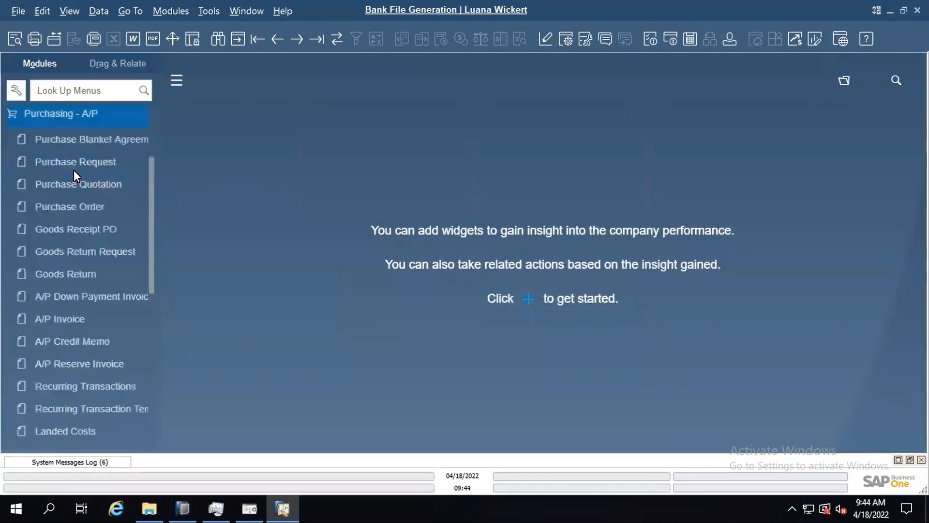
left_click(53, 319)
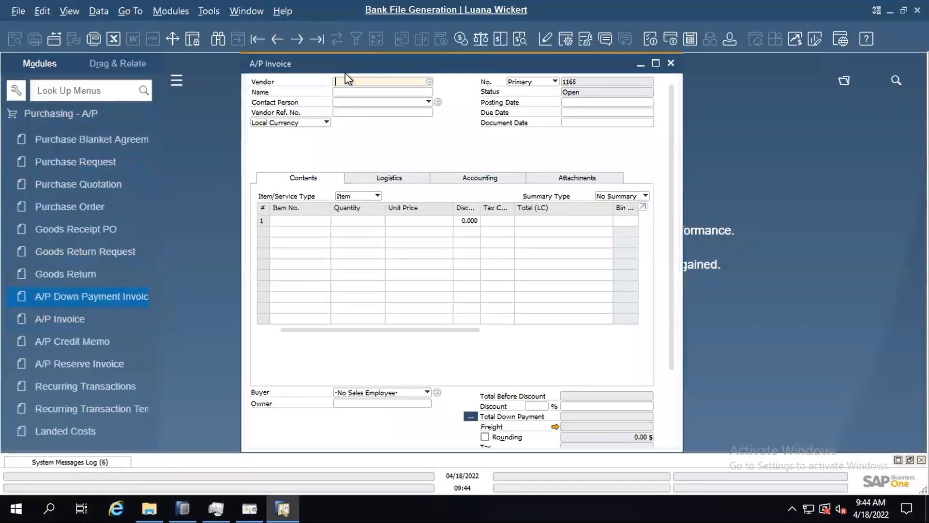
key("Tab")
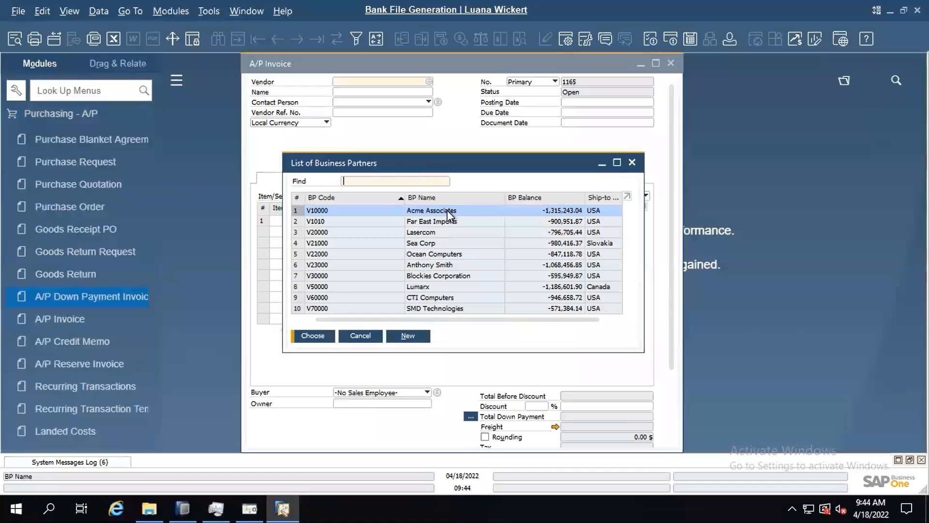
double_click(448, 213)
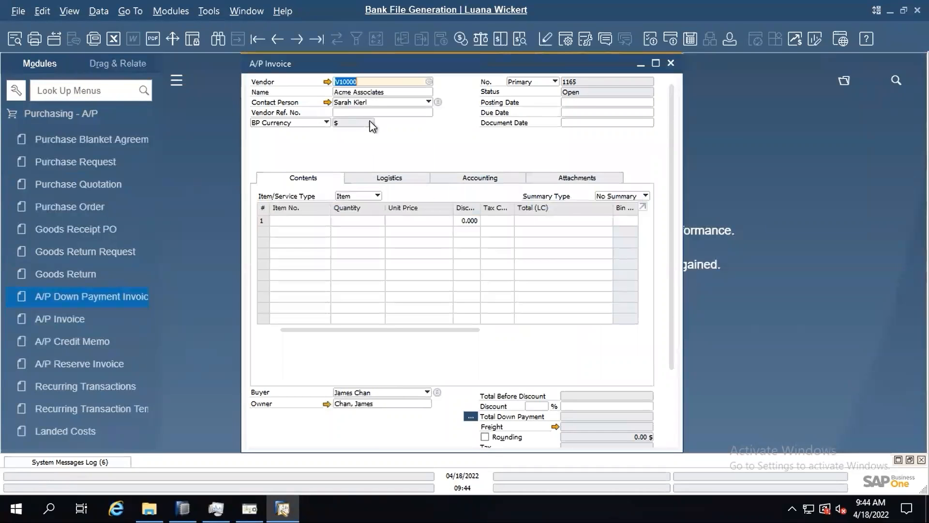
Step: Discard the unsaved invoice, search existing A/P invoices for Acme, sort the matches by descending document number and open invoice 1159
key("Escape")
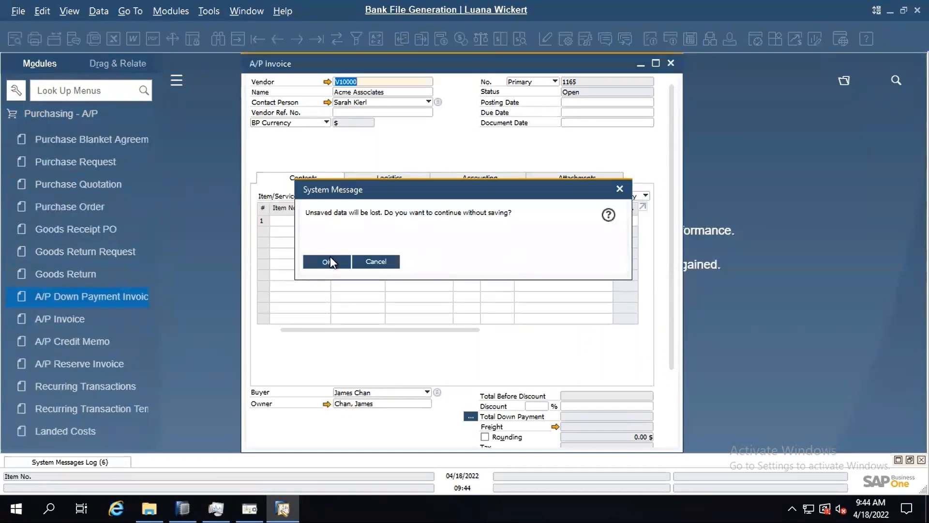
left_click(330, 260)
left_click(355, 90)
type("Acme")
key("Tab")
double_click(517, 202)
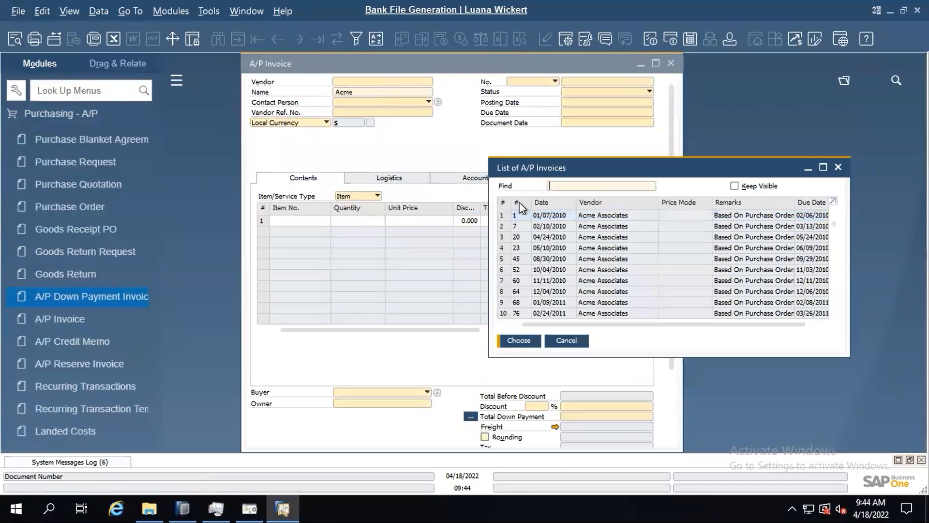
double_click(530, 215)
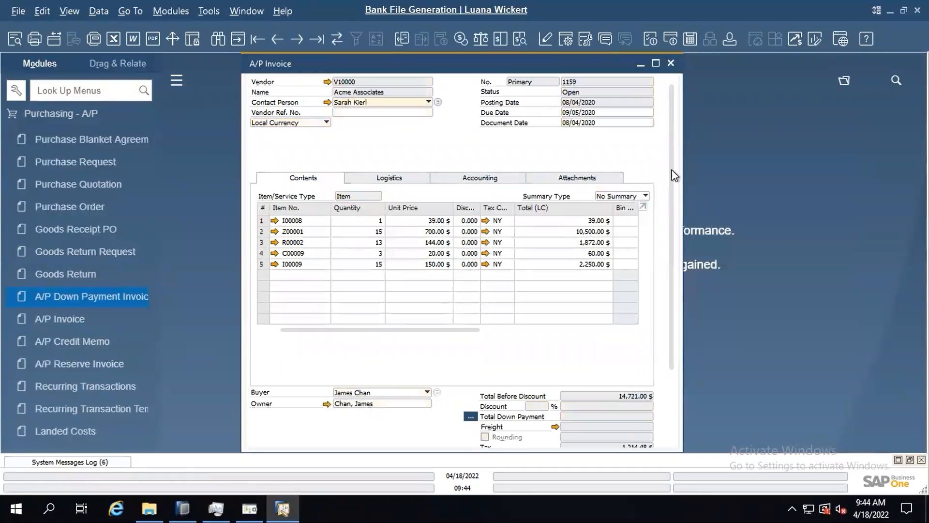
Step: Set the payment method in the accounting details of A/P invoice 1159 to NACHA_SAMPLE and save the invoice
scroll(677, 217, "down", 3)
scroll(676, 193, "up", 3)
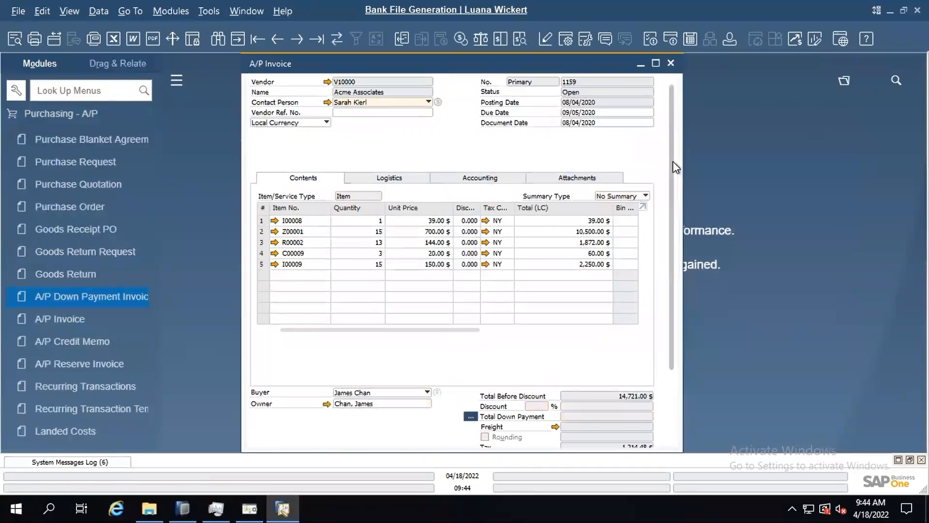
left_click(506, 182)
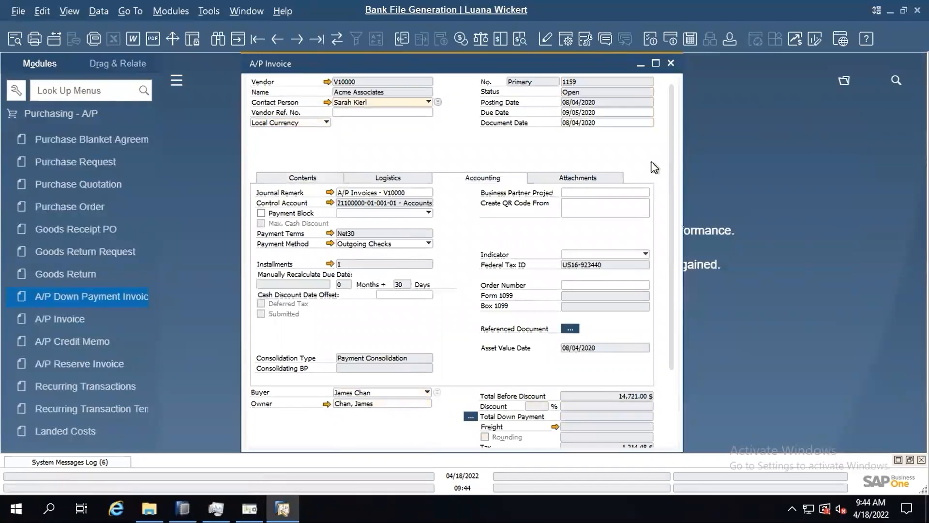
left_click(365, 244)
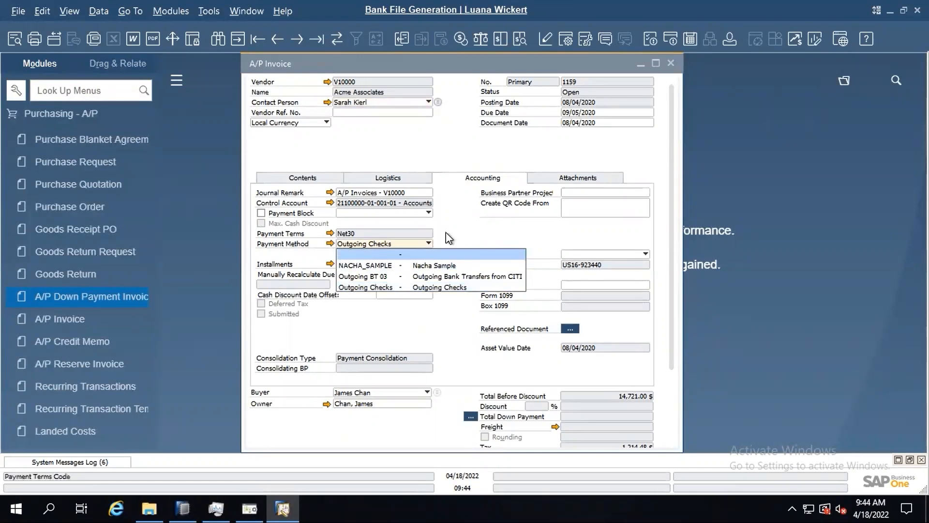
left_click(381, 243)
left_click(383, 244)
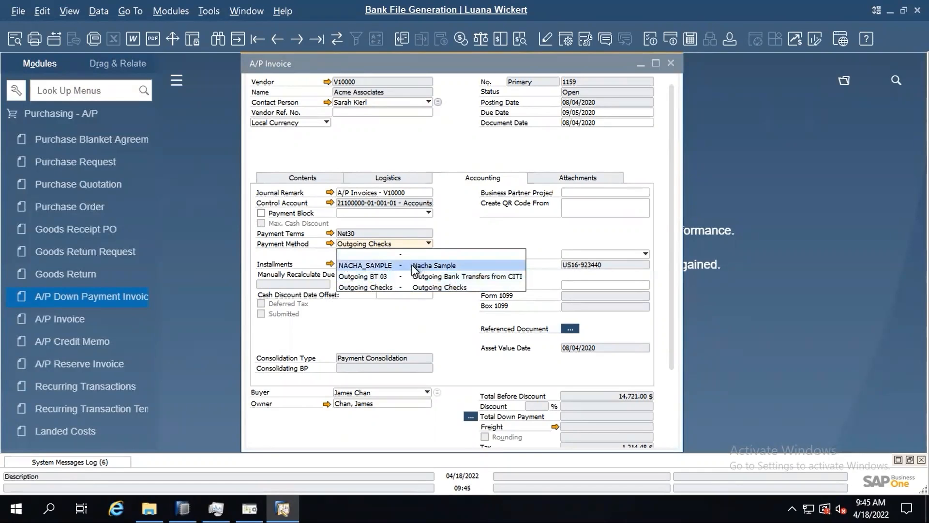
left_click(358, 266)
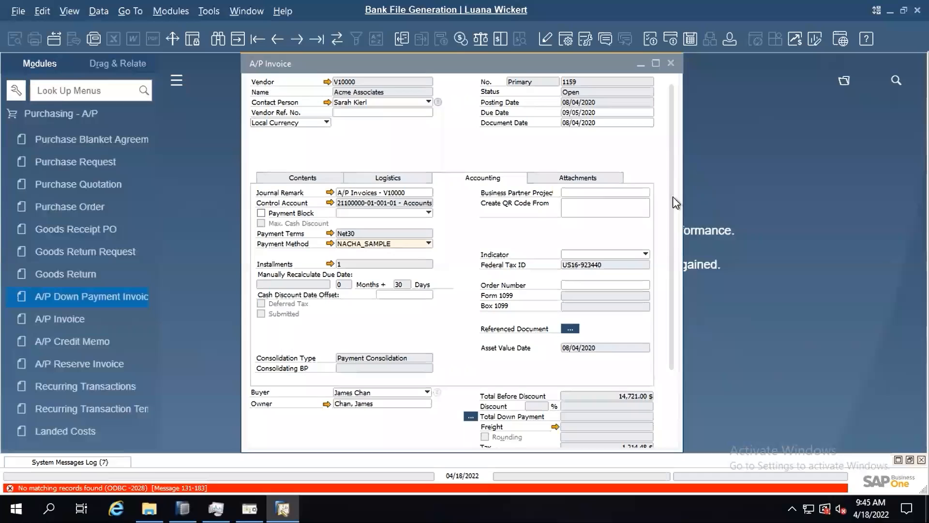
left_click_drag(672, 200, 672, 290)
left_click(271, 434)
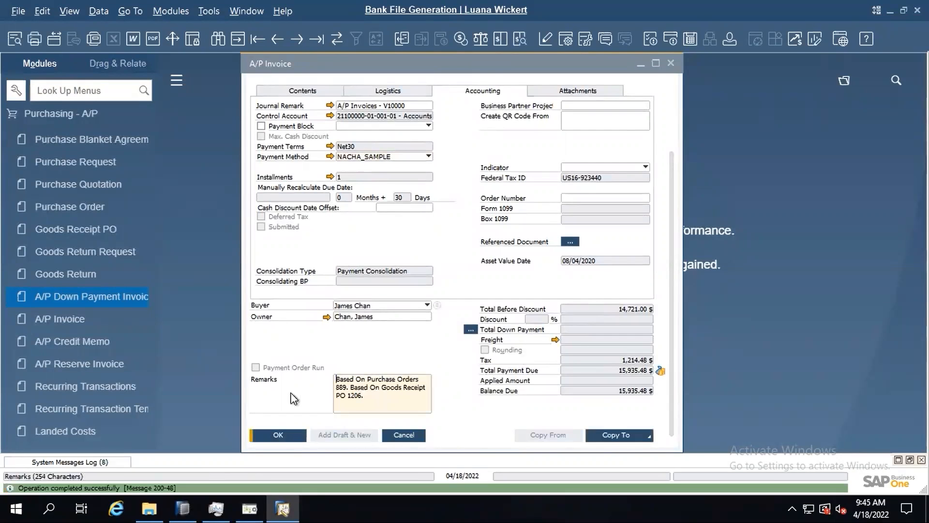
Step: Search A/P invoices by Acme Associates' vendor code, sort the list by descending document number and open invoice 1158
scroll(611, 181, "up", 3)
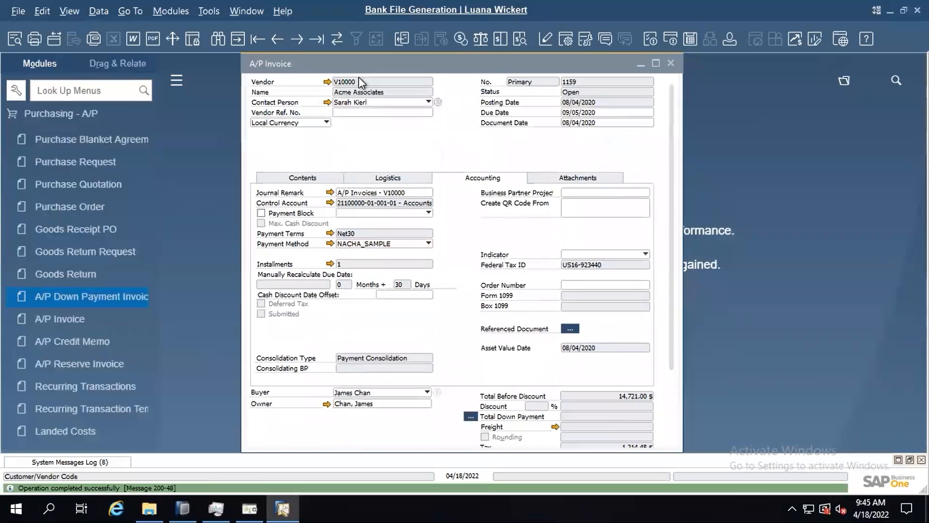
right_click(363, 82)
key("Escape")
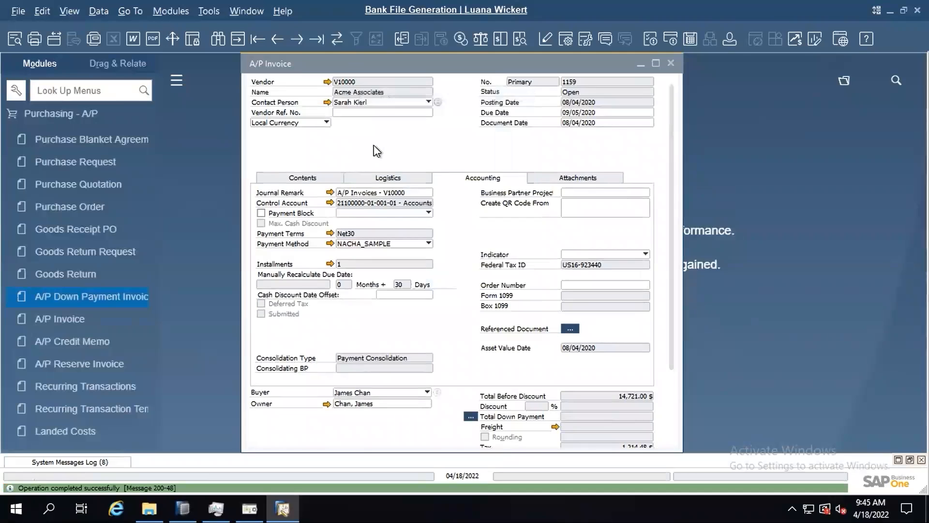
key("ctrl+f")
left_click(349, 82)
type("V10000")
key("Return")
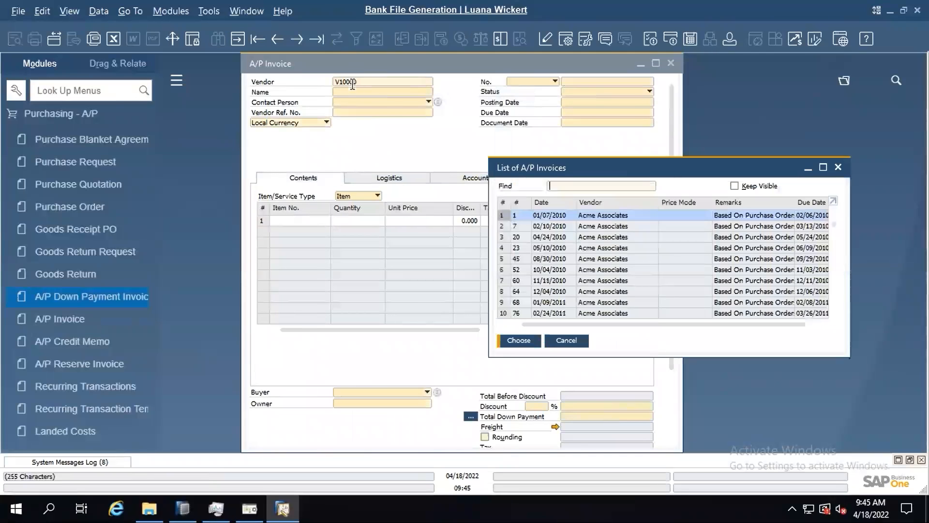
double_click(517, 203)
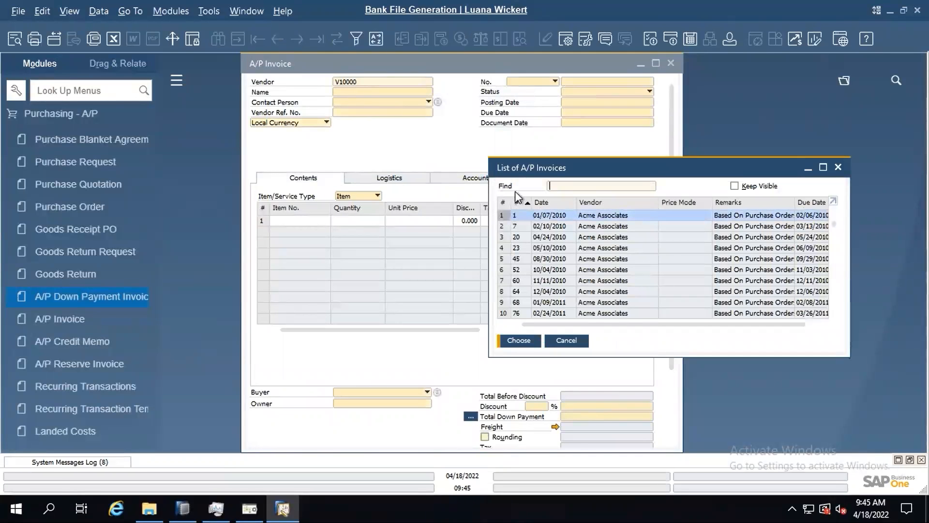
double_click(519, 204)
double_click(517, 226)
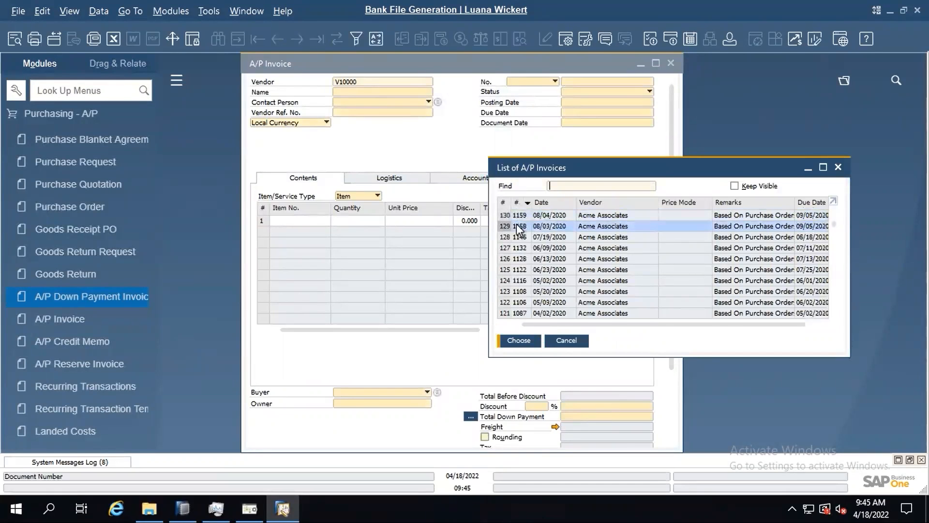
Step: Set the payment method in the accounting details of A/P invoice 1158 to NACHA_SAMPLE and save the invoice
left_click_drag(672, 269, 646, 222)
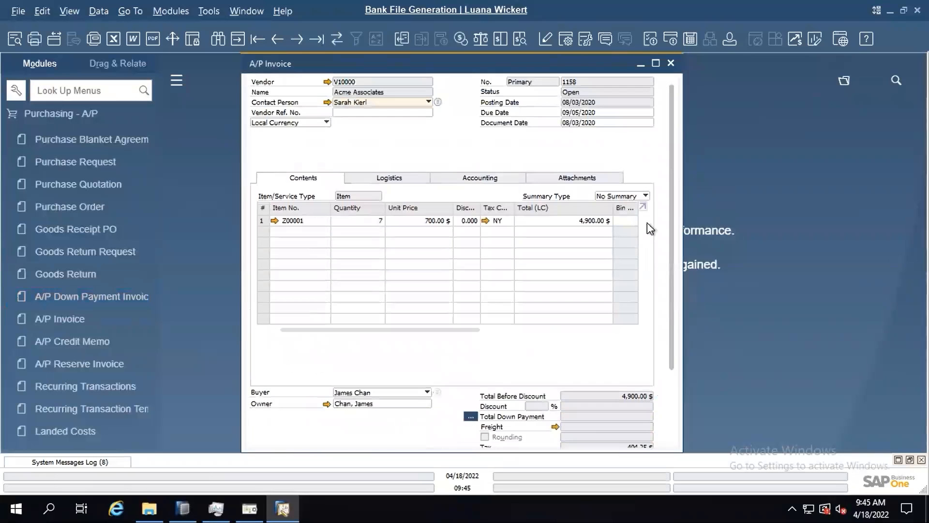
left_click(475, 180)
left_click(357, 244)
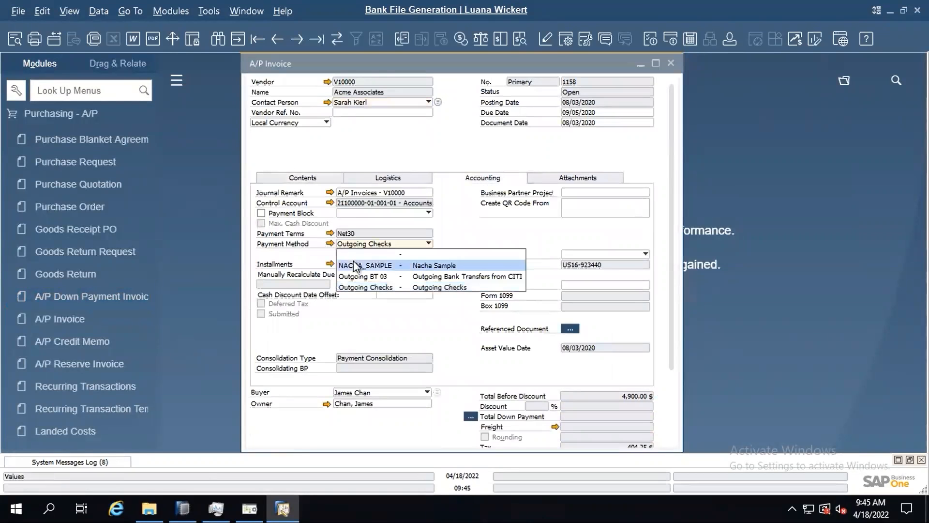
left_click(356, 266)
scroll(673, 283, "down", 3)
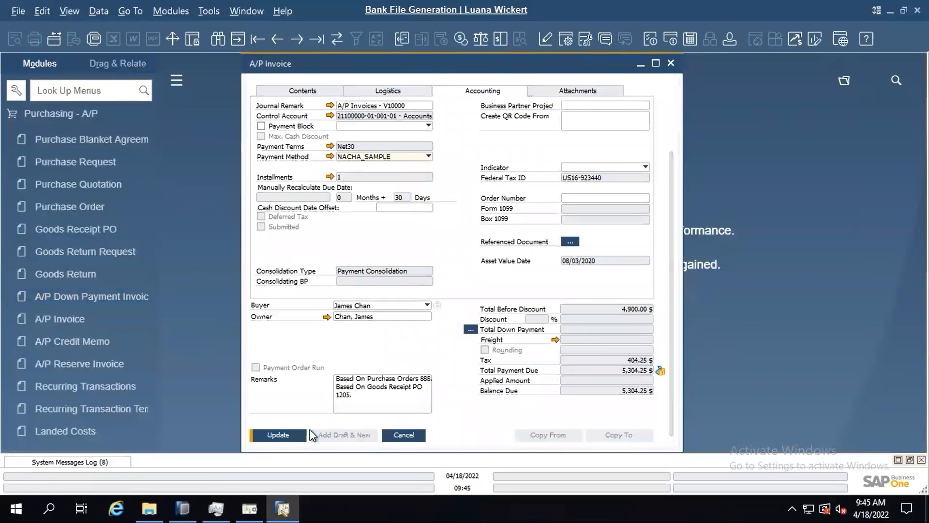
left_click(278, 435)
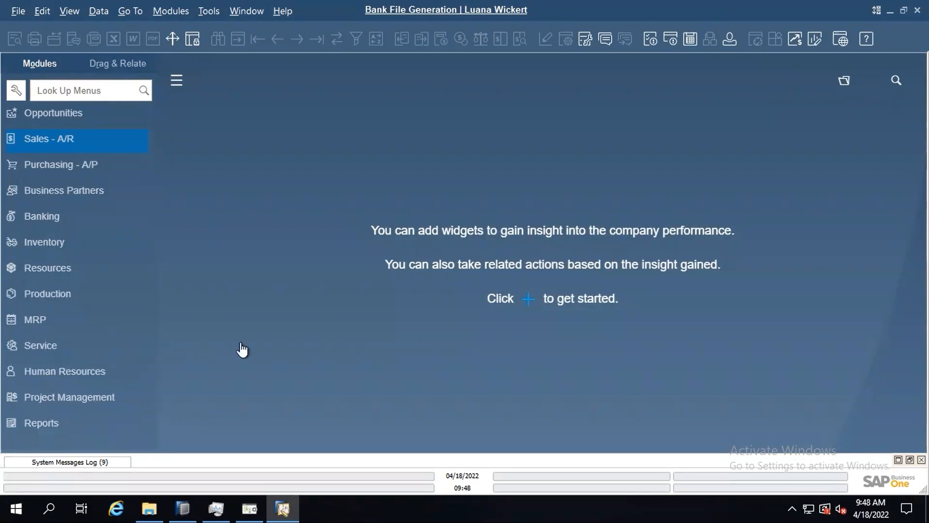
Step: Open the Payment Wizard in Banking and start a new payment run, proceeding to its general parameters
left_click(38, 216)
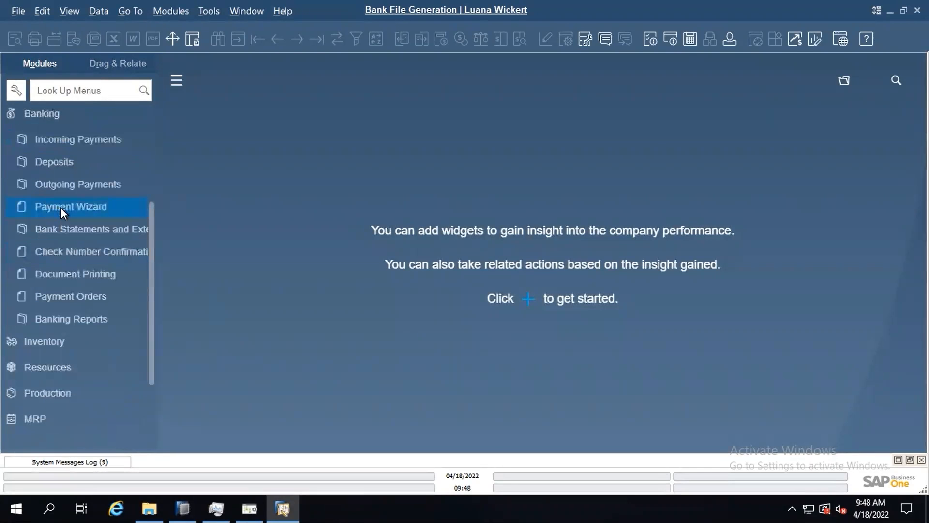
left_click(62, 209)
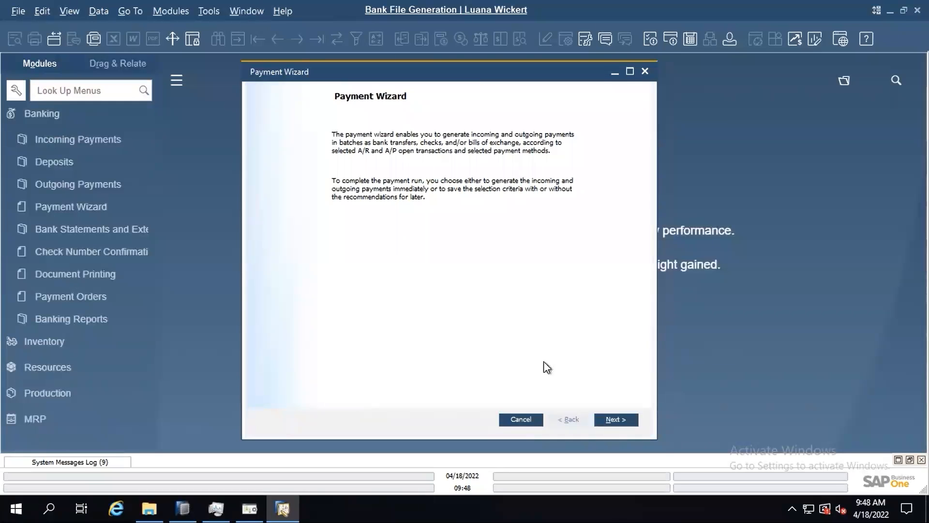
left_click(612, 420)
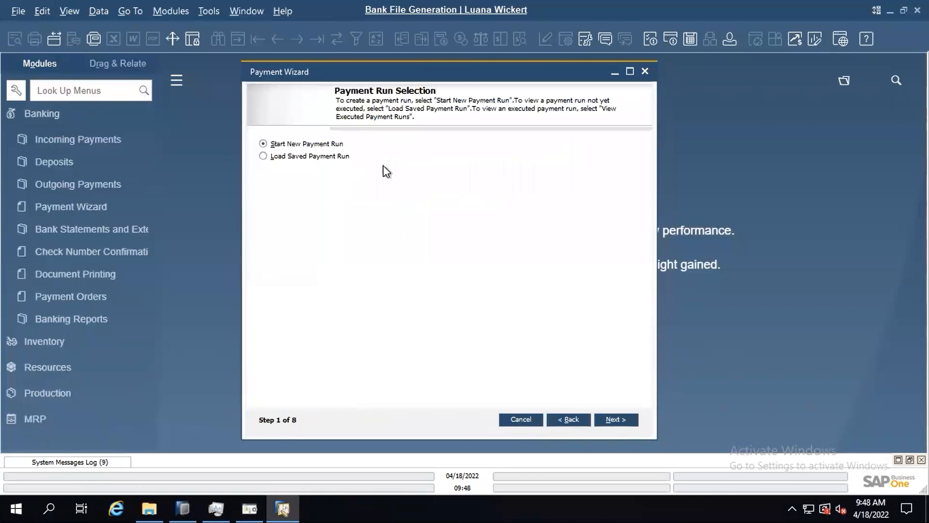
left_click(615, 419)
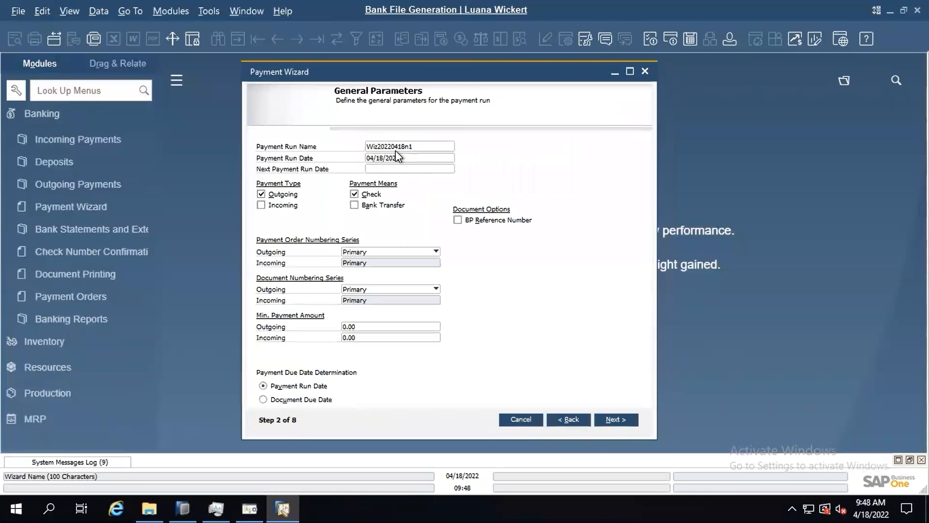
Step: Set the payment run's payment means to Bank Transfer instead of Check and proceed to the business partner selection
double_click(431, 150)
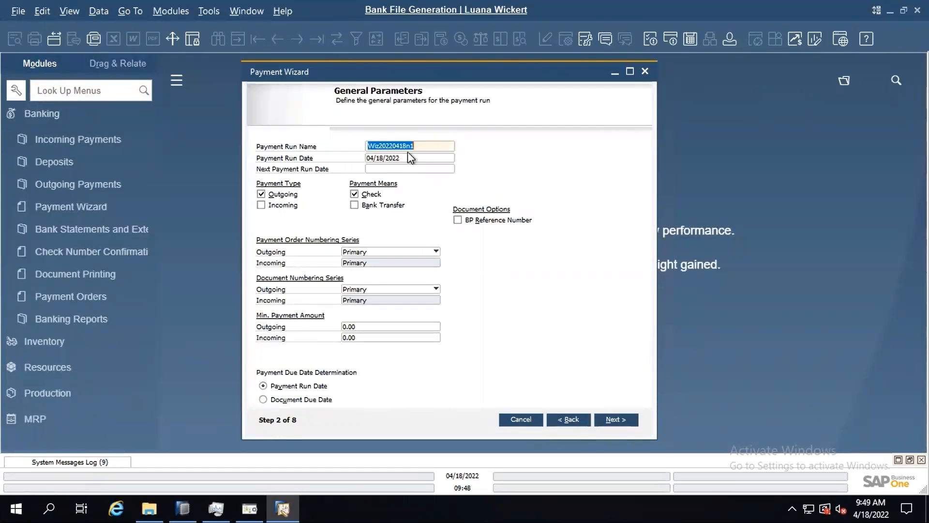
left_click(354, 194)
left_click(355, 205)
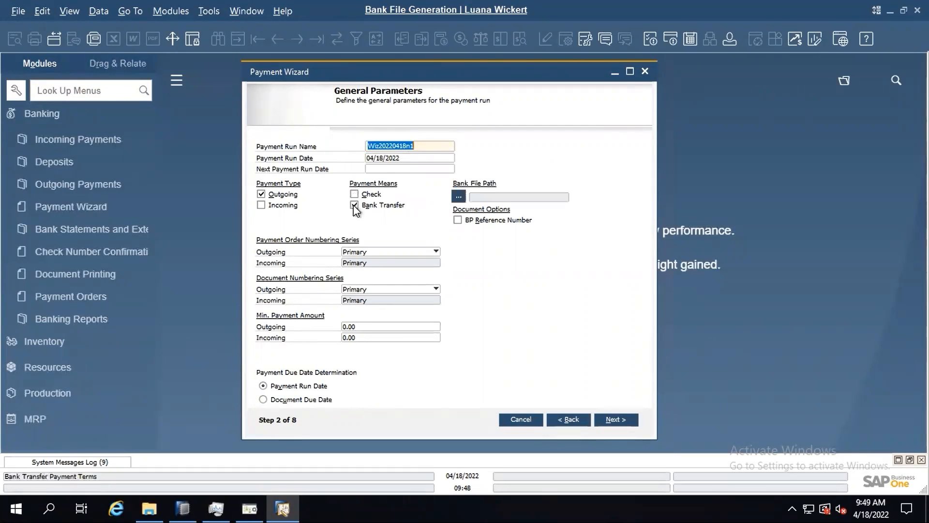
left_click(617, 419)
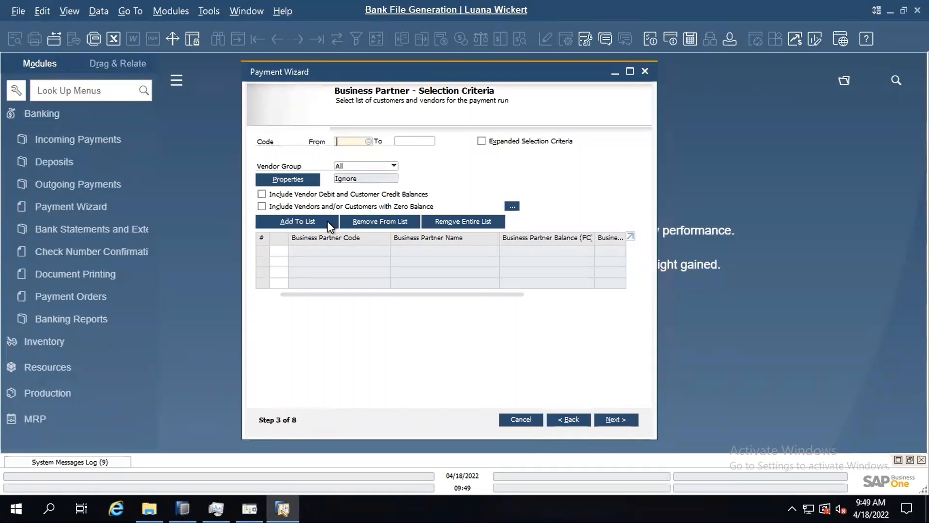
Step: Add Acme Associates to the payment run by entering its vendor code as the From and To range, and proceed to the document parameters
type("V10000")
key("Tab")
type("V10000")
key("Tab")
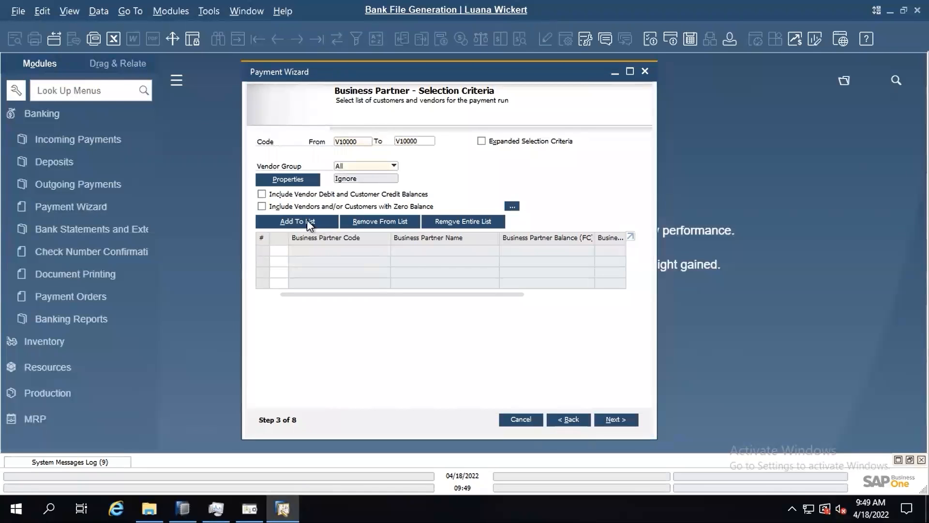
left_click(309, 225)
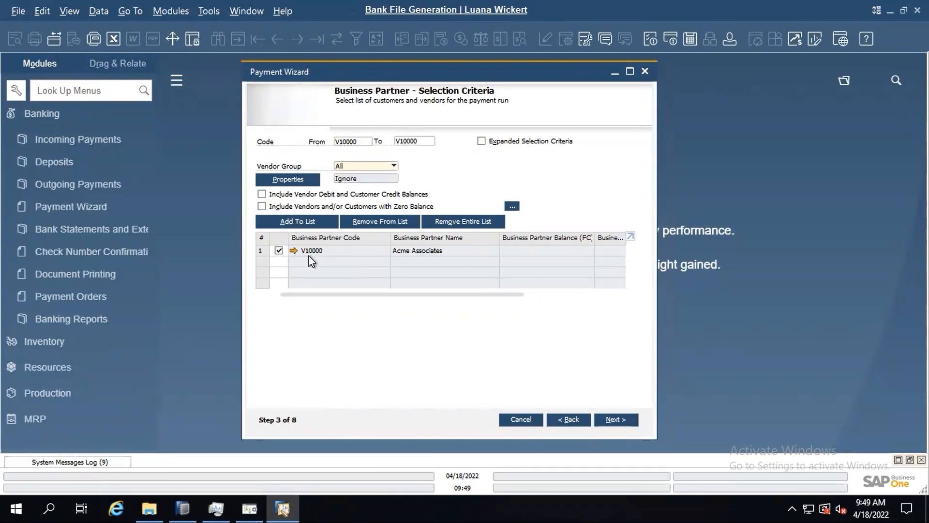
left_click(605, 421)
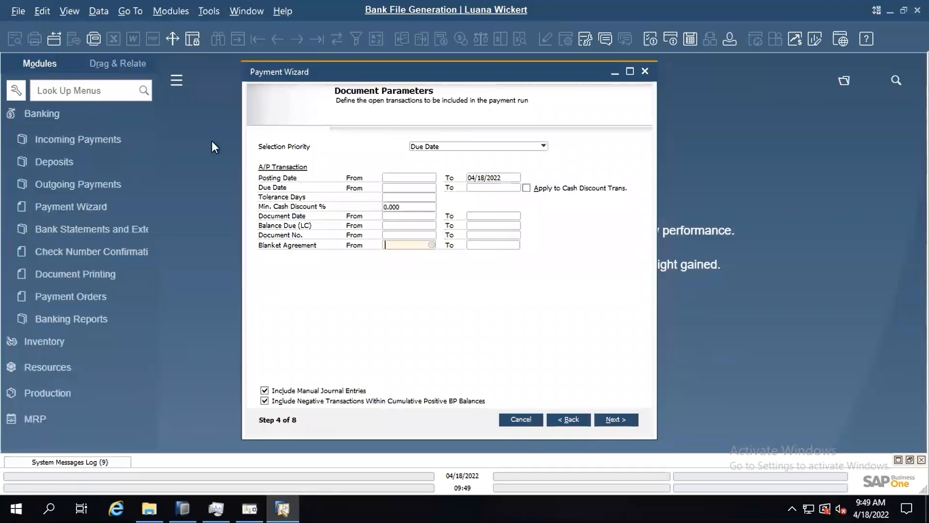
Step: Set the end of the A/P due date range to 12/31/2022 and proceed to the payment method selection
left_click(469, 188)
left_click(401, 217)
left_click(389, 225)
left_click(389, 235)
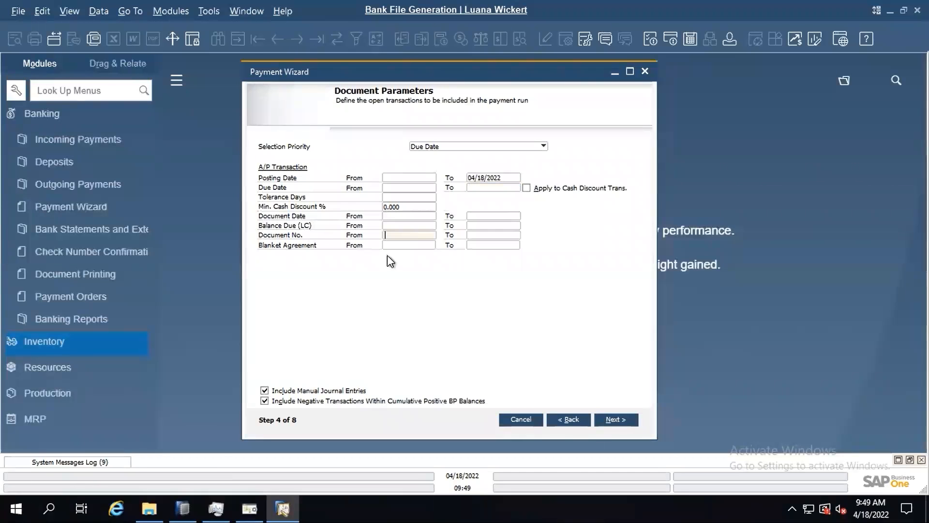
left_click(501, 188)
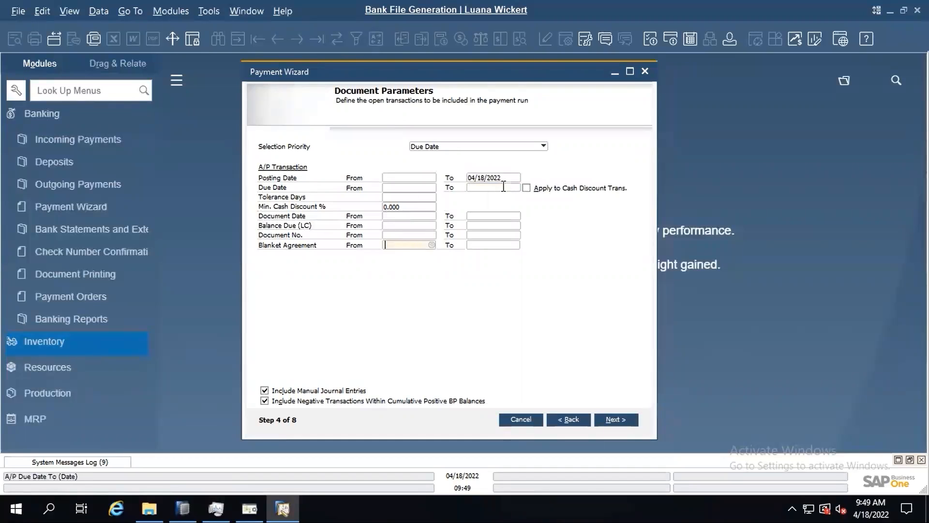
type("1231")
key("Tab")
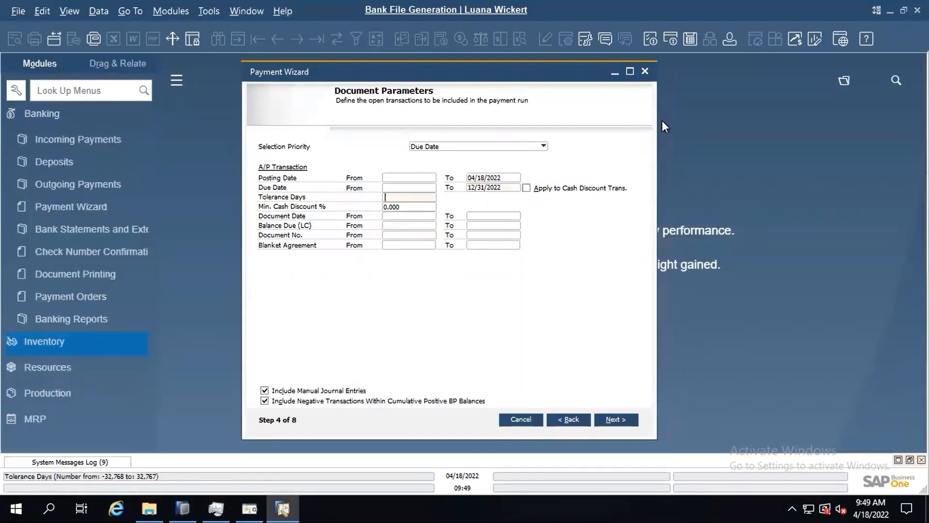
left_click(622, 420)
Step: Widen the wizard and the Code column, and include the NACHA_SAMPLE payment method in the payment run
left_click_drag(655, 185, 840, 189)
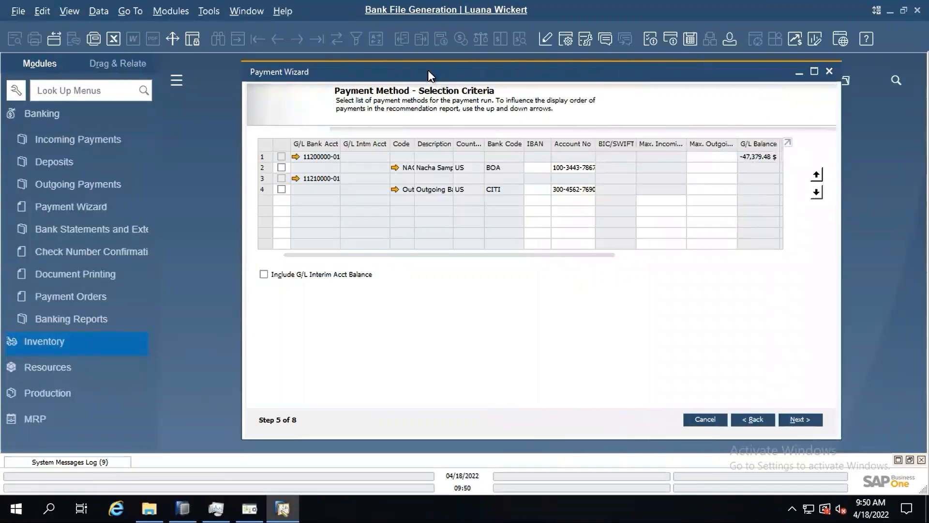
left_click_drag(427, 70, 397, 76)
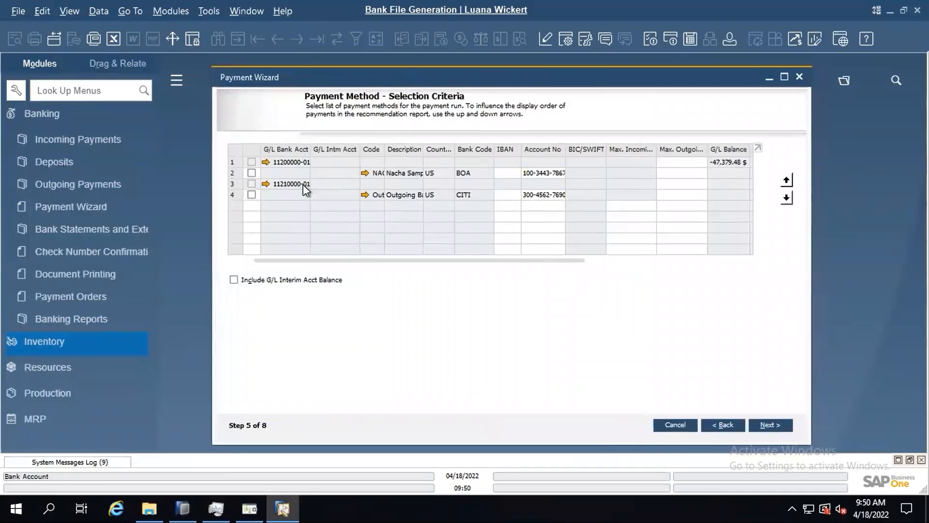
left_click_drag(384, 146, 413, 146)
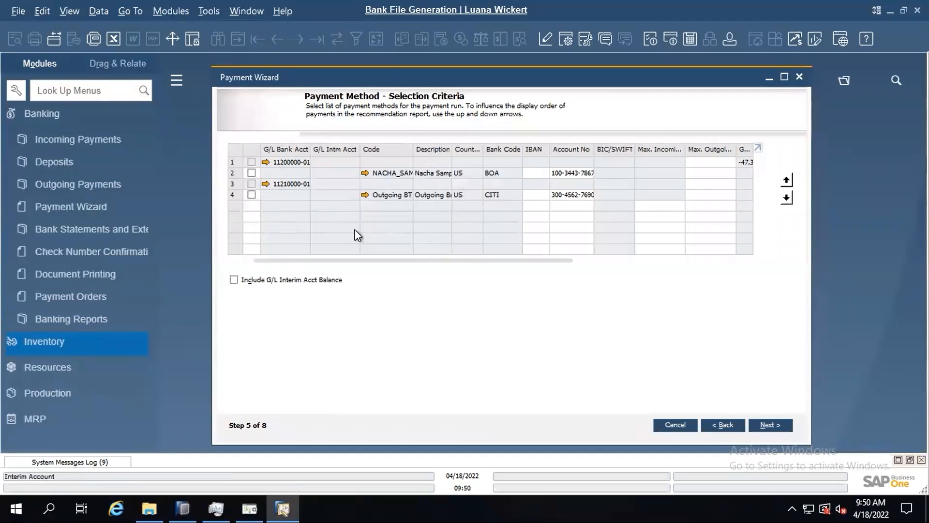
left_click(250, 175)
left_click_drag(417, 80, 403, 78)
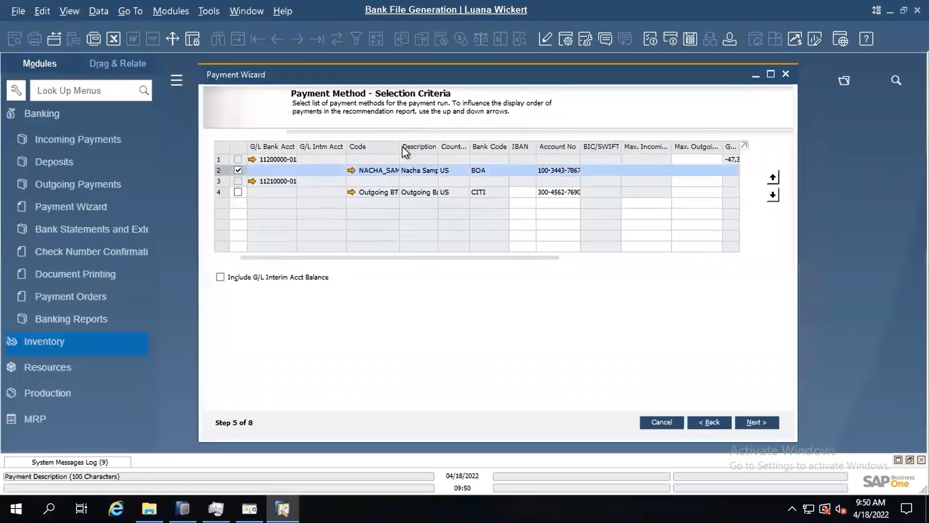
left_click_drag(402, 146, 414, 146)
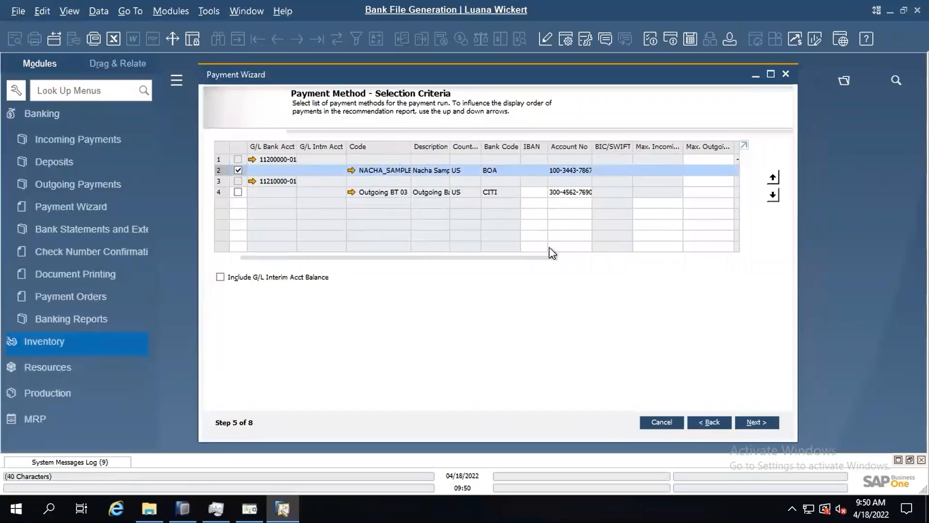
Step: Set the maximum outgoing amount for NACHA_SAMPLE to 100,000 and proceed to the recommendation report
left_click_drag(485, 258, 565, 254)
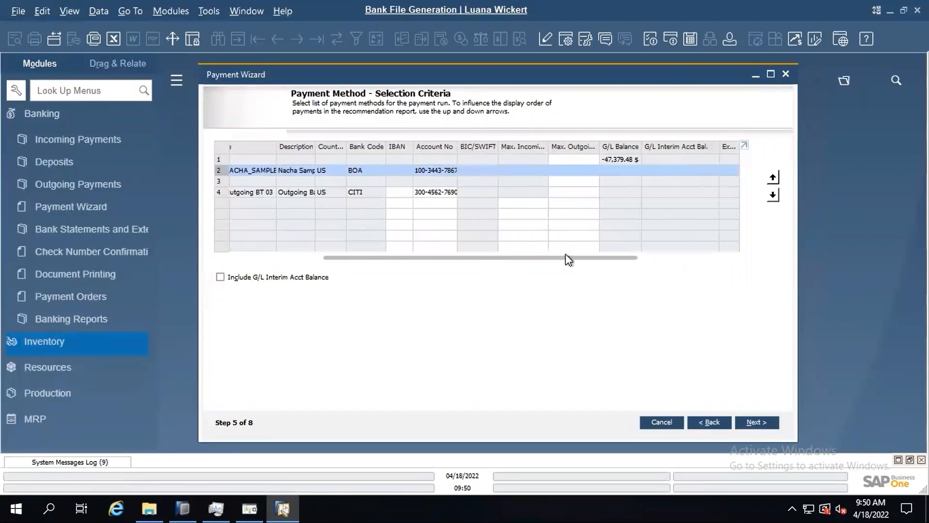
left_click_drag(599, 147, 608, 147)
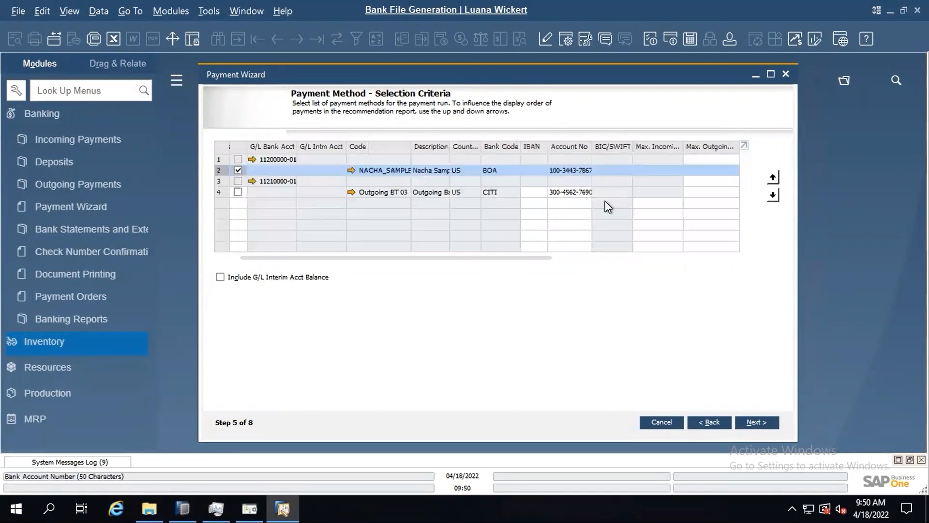
left_click_drag(473, 258, 587, 258)
left_click(530, 172)
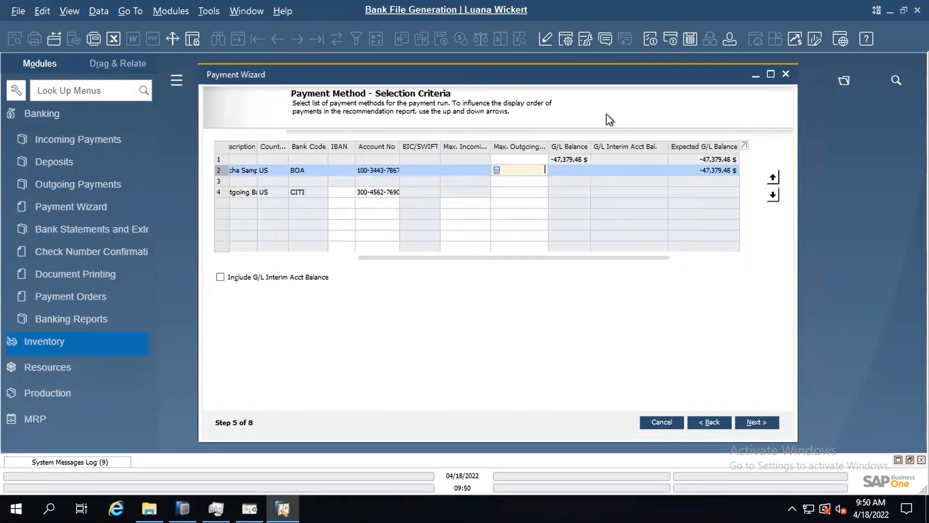
left_click_drag(495, 258, 594, 258)
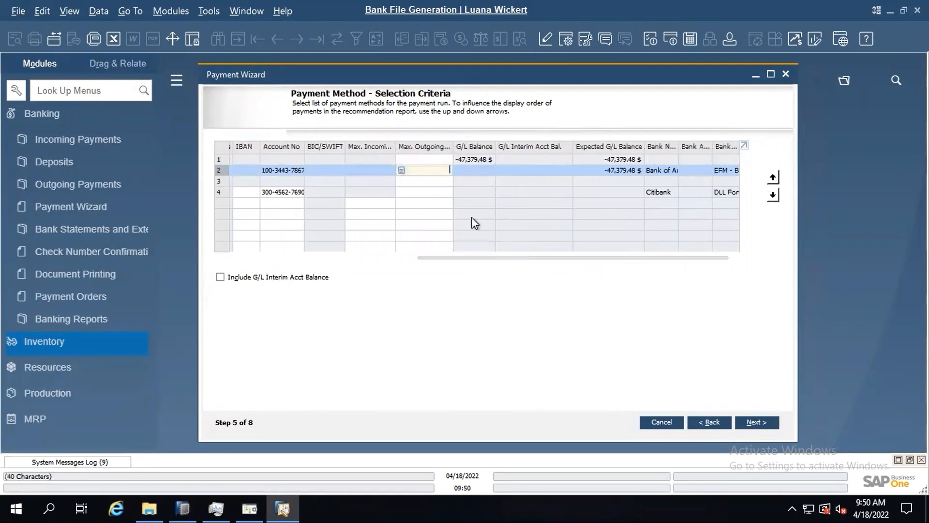
left_click_drag(520, 258, 359, 269)
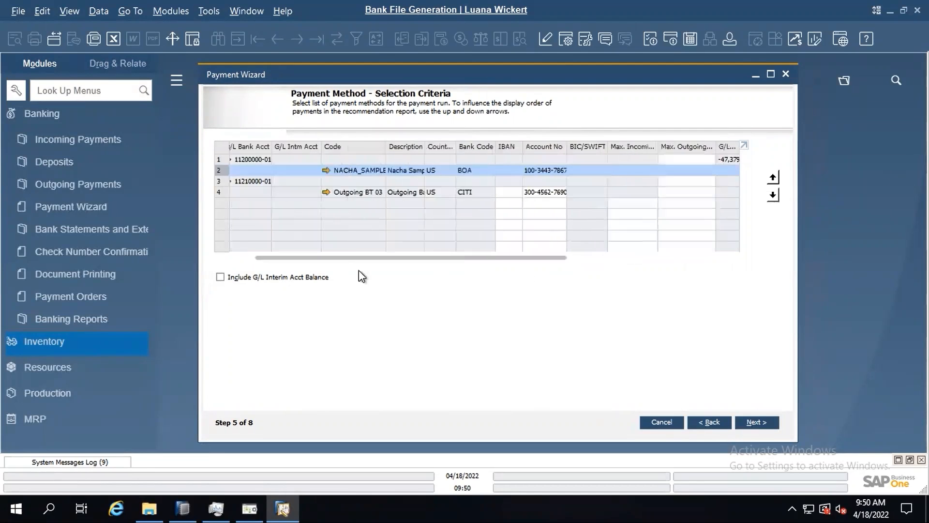
left_click(707, 170)
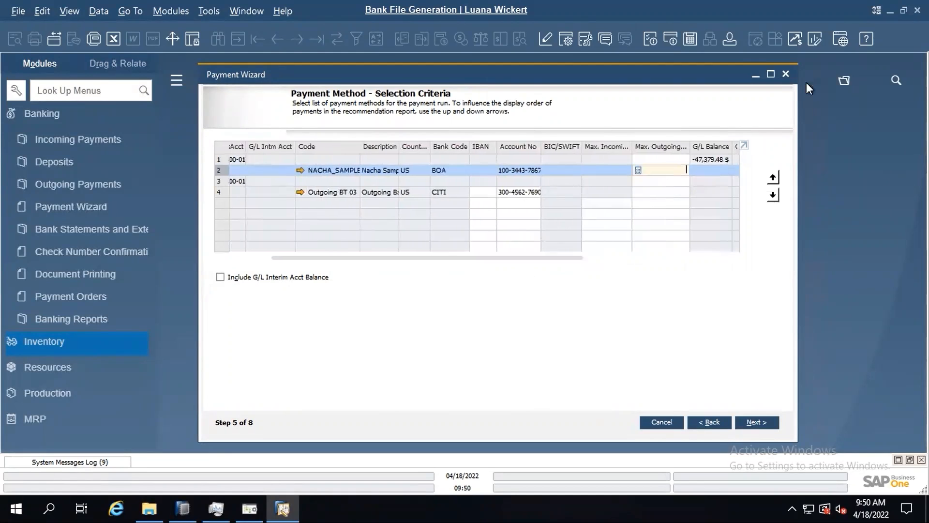
type("100,000.00 $")
key("Down")
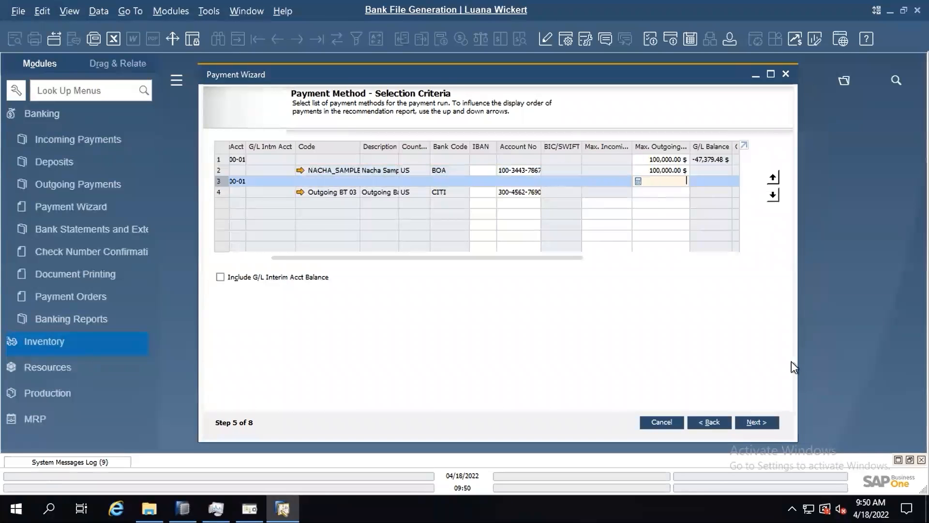
left_click(753, 426)
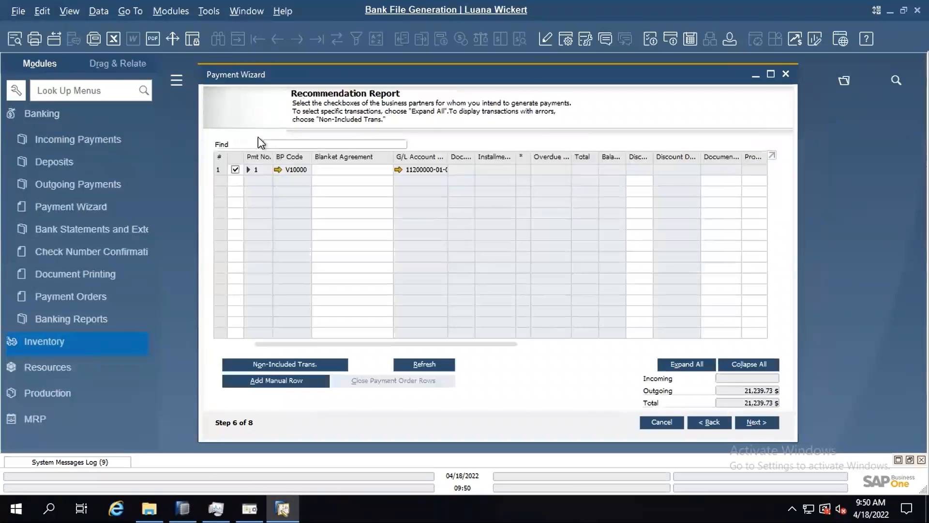
Step: Expand all rows of the recommendation report, check the payment amounts of invoices 1159 and 1158, and proceed to the save options
left_click(677, 368)
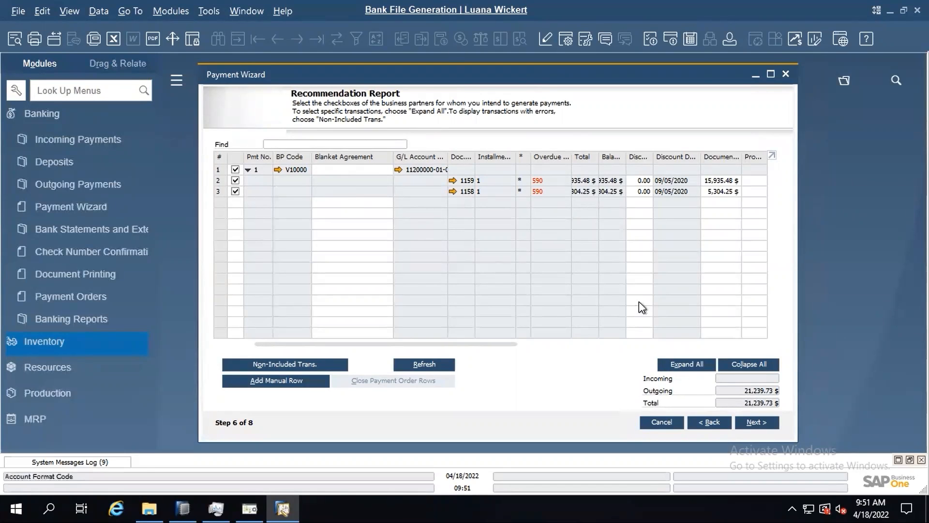
left_click_drag(440, 347, 453, 345)
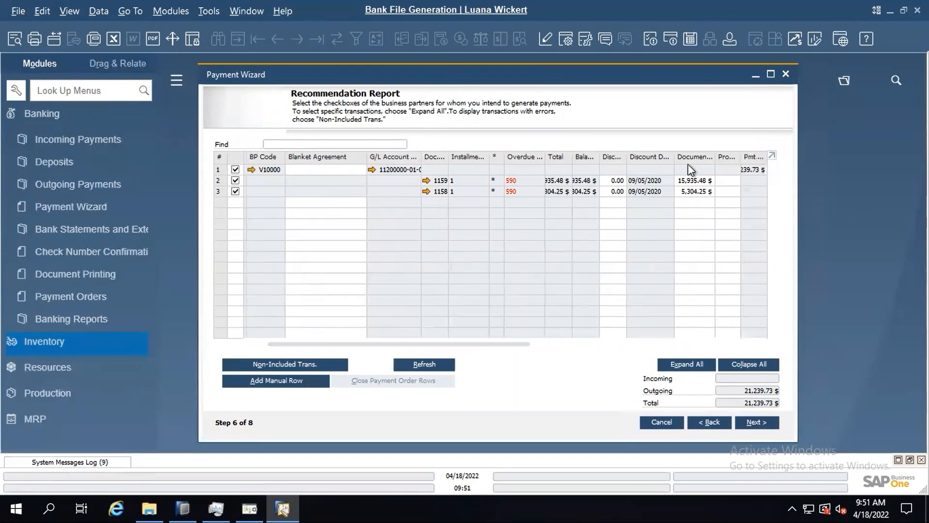
left_click(689, 182)
scroll(421, 345, "left", 1)
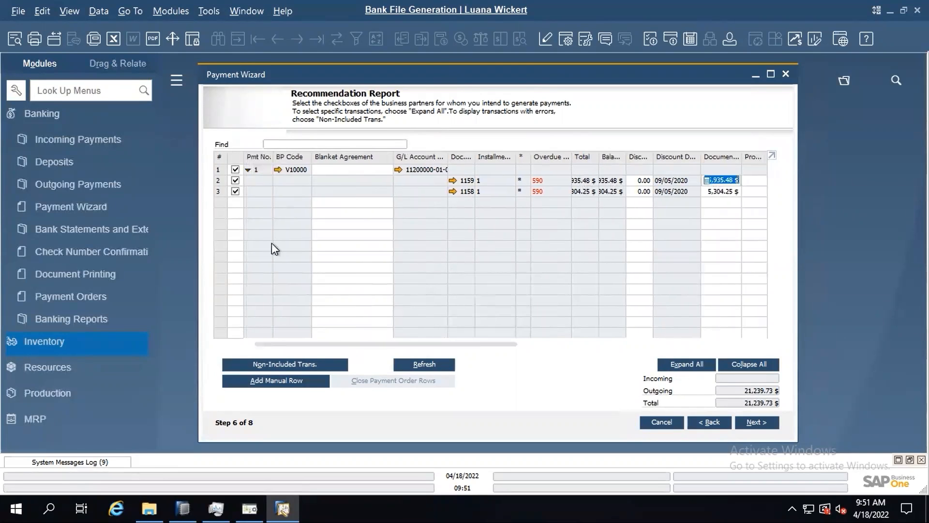
left_click_drag(475, 153, 484, 160)
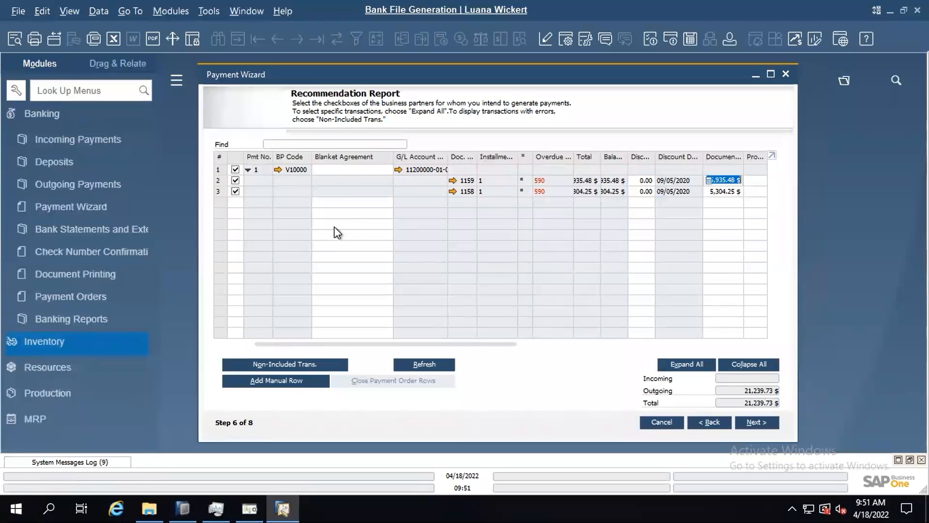
left_click_drag(416, 346, 313, 341)
left_click(721, 191)
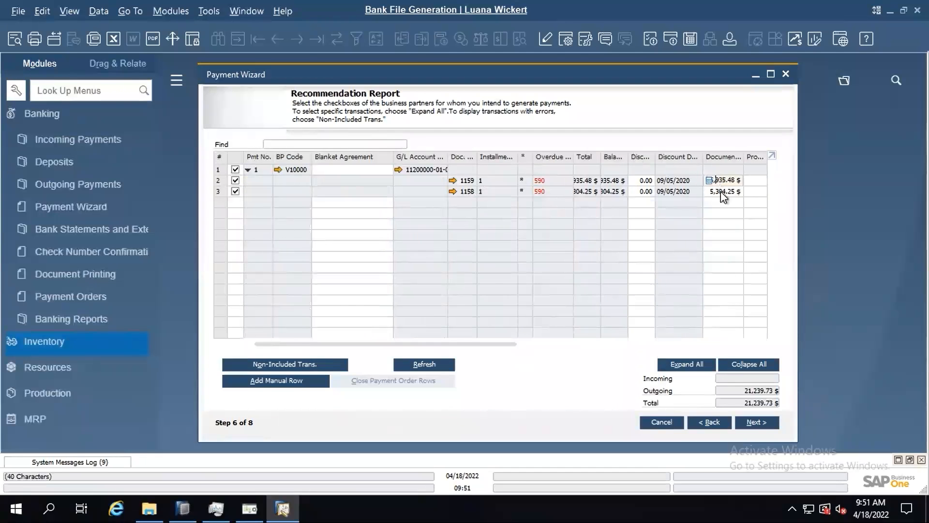
left_click(760, 423)
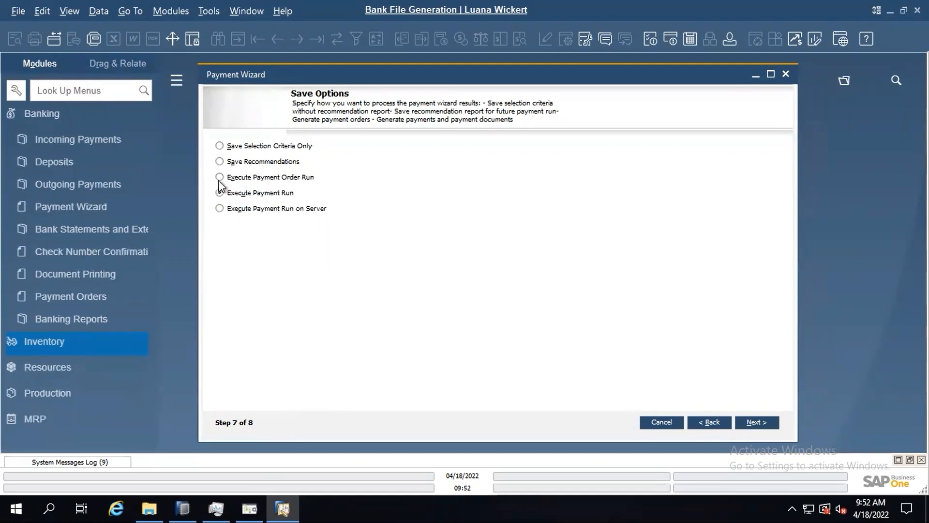
Step: Process the wizard results with Execute Payment Run, agreeing to generate the payment documents
left_click(757, 422)
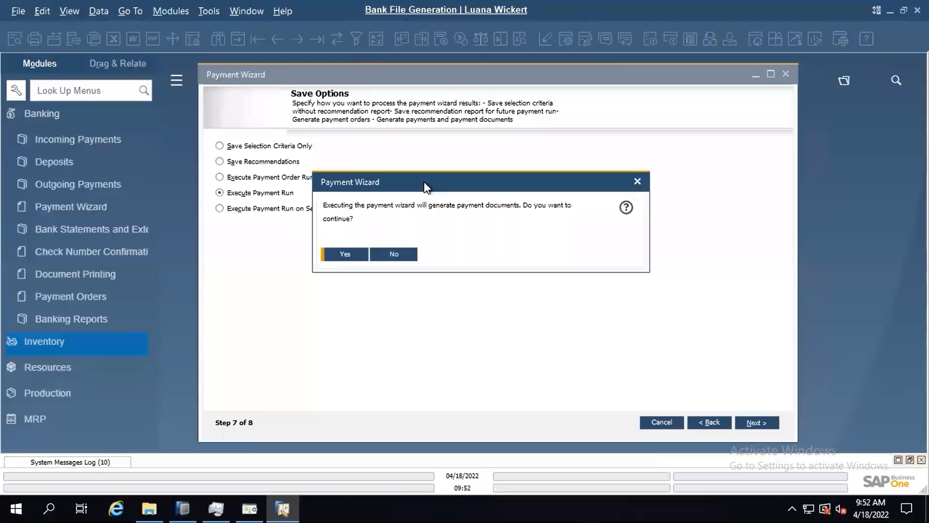
left_click(338, 254)
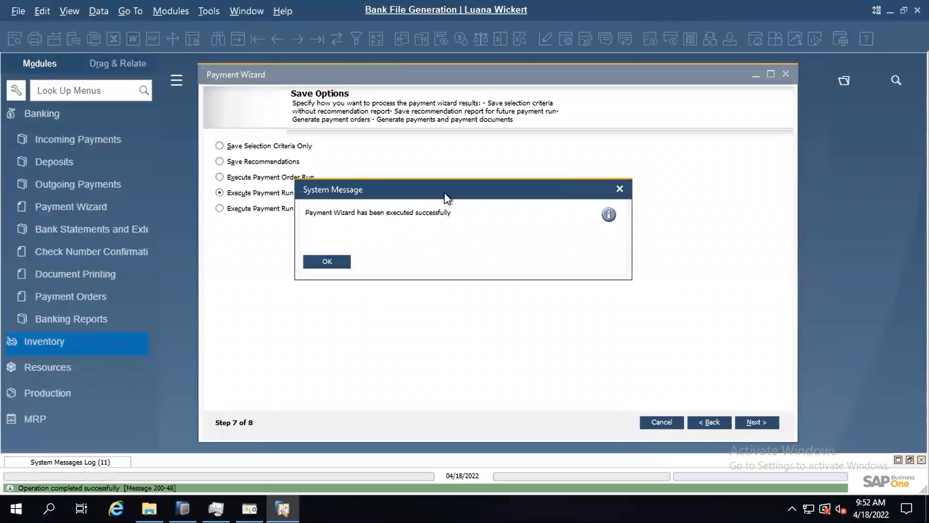
left_click(326, 262)
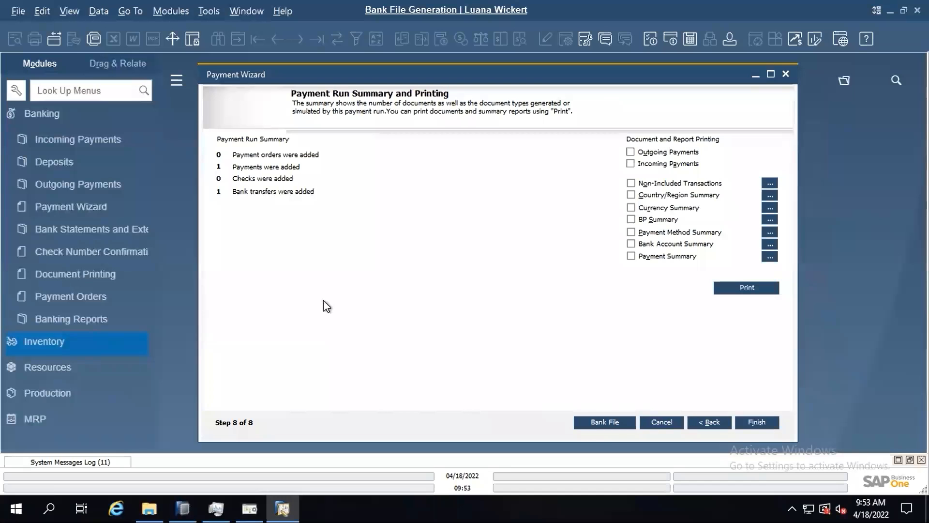
Step: Start bank file generation for the payment run, set the output path to C:\Temp\ and create the files as a test run
left_click(605, 422)
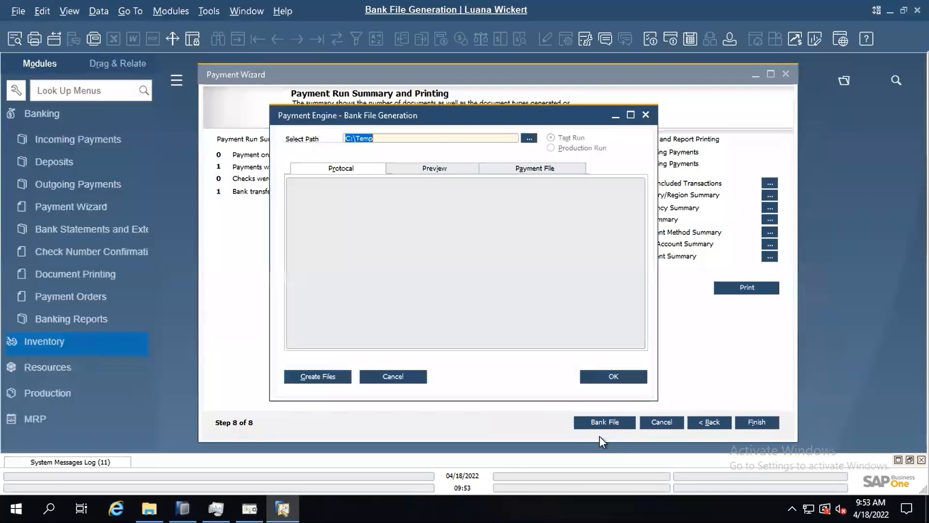
left_click(525, 149)
left_click_drag(559, 216, 554, 275)
left_click(430, 244)
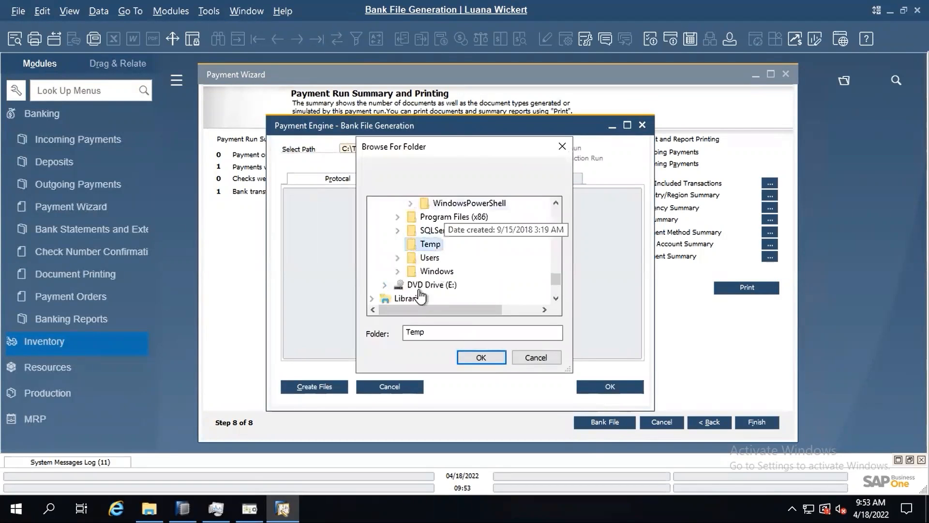
left_click(494, 360)
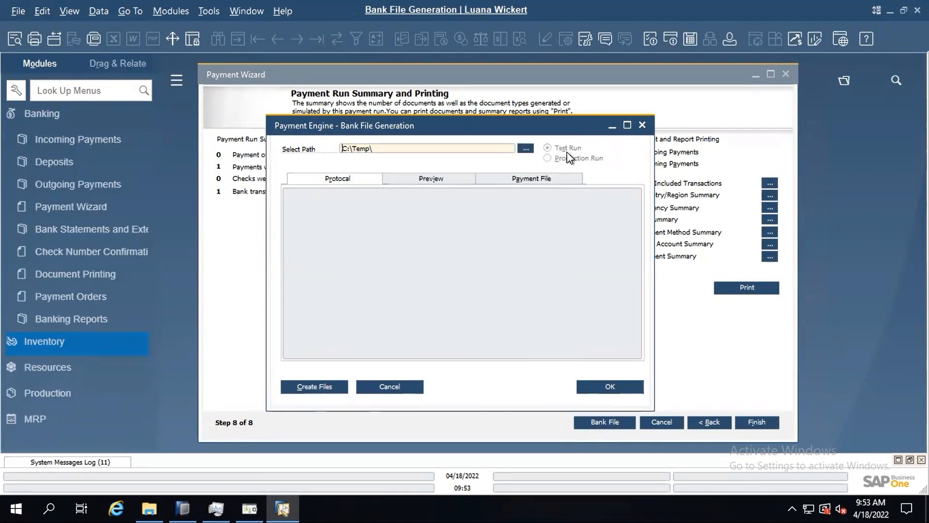
left_click(309, 387)
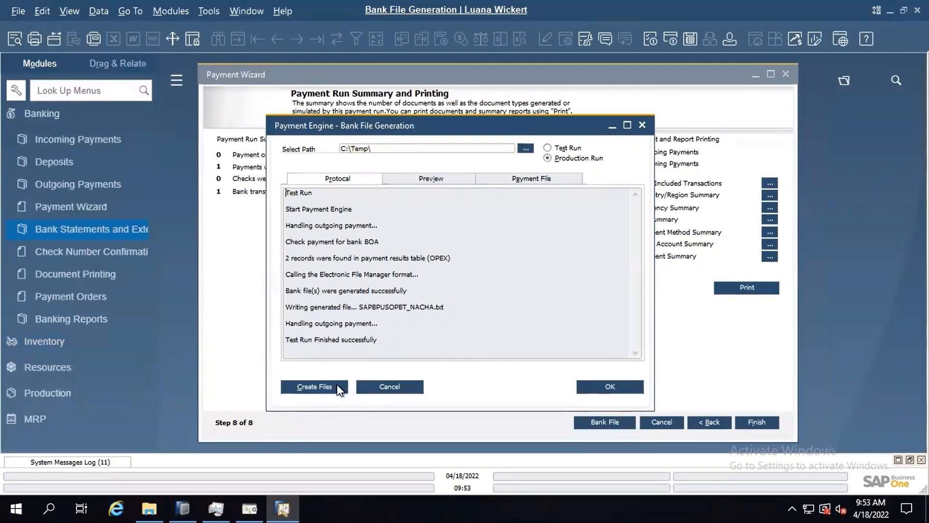
Step: Create the bank files as a production run with C:\Temp\ as the output path
left_click_drag(314, 225, 437, 329)
left_click(438, 330)
left_click(323, 391)
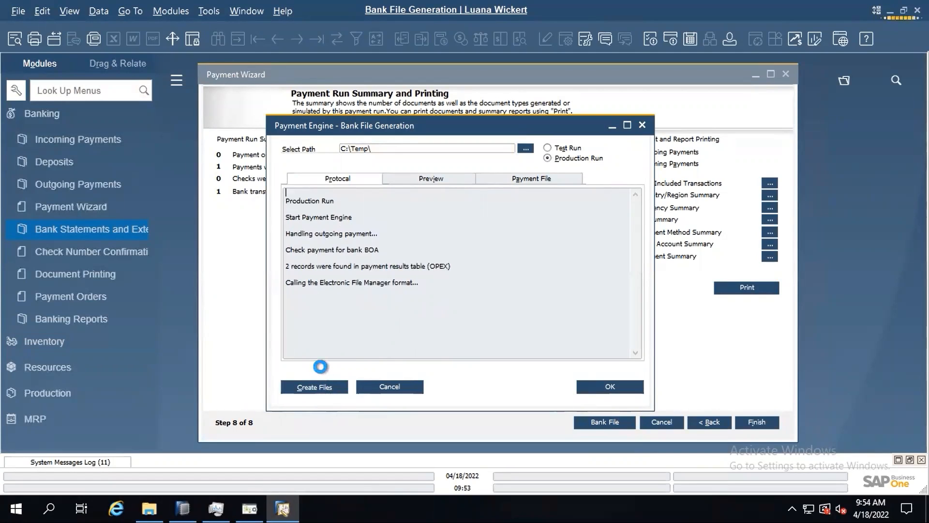
left_click_drag(293, 348, 404, 347)
left_click(404, 348)
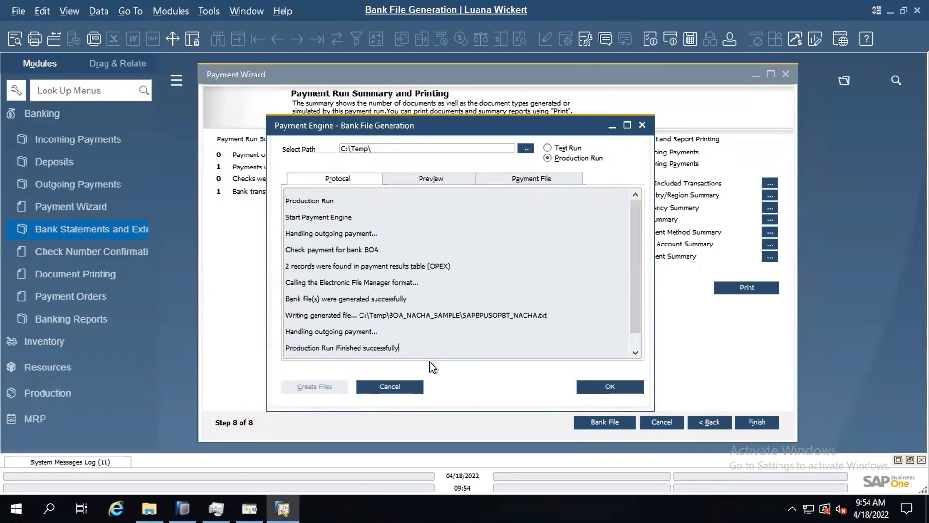
Step: Switch to a new File Explorer window and open the BOA_NACHA_SAMPLE folder in C:\Temp
right_click(145, 506)
left_click(139, 438)
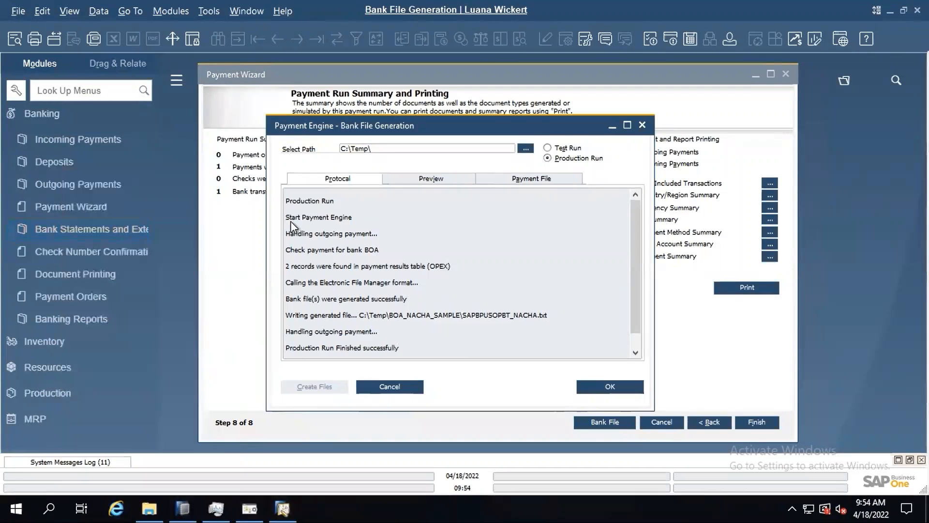
left_click(307, 97)
type("c:\\Temp")
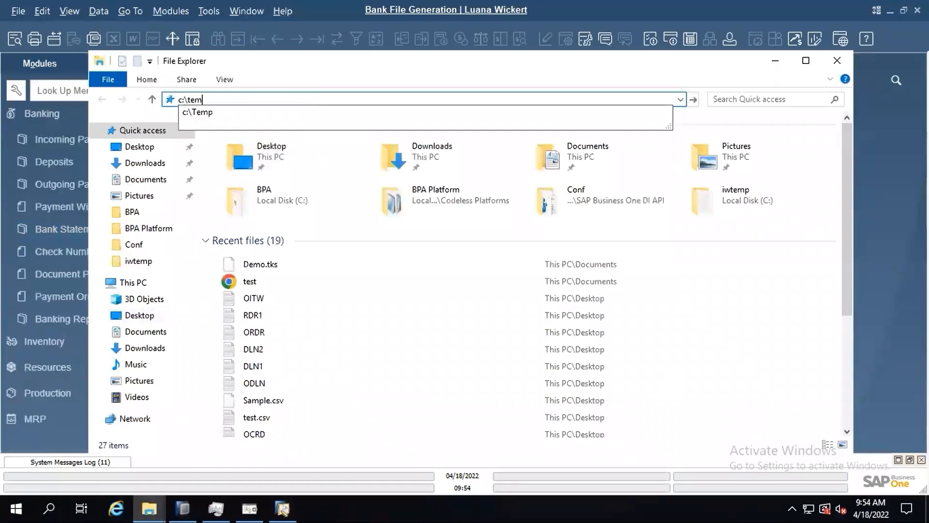
key("Return")
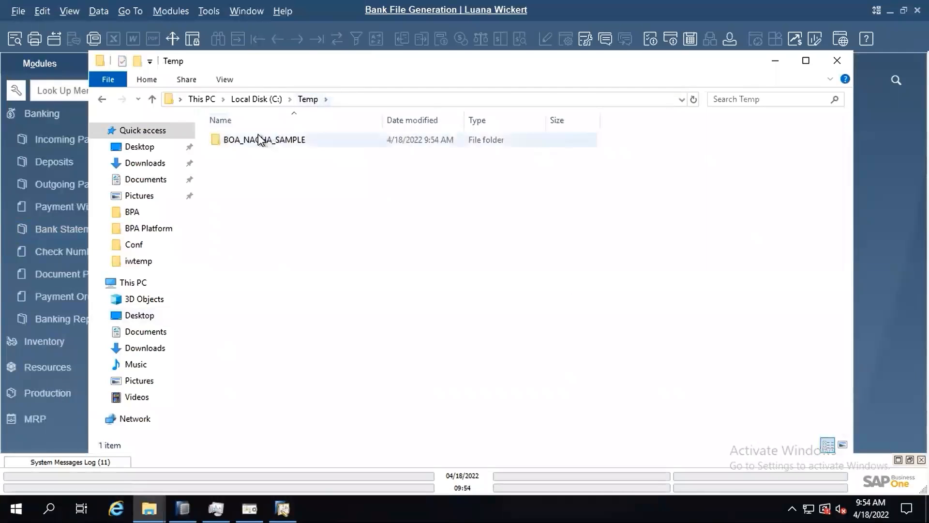
left_click_drag(348, 52, 353, 36)
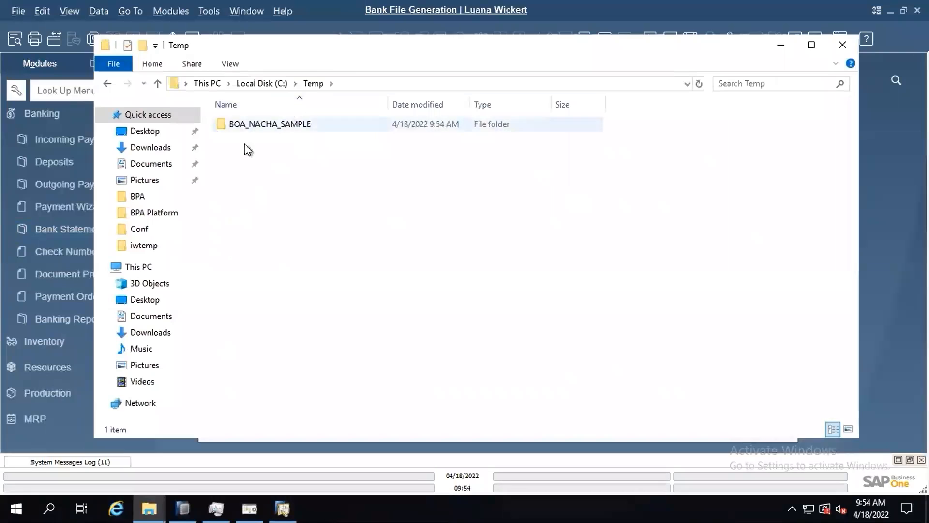
left_click(277, 127)
double_click(276, 127)
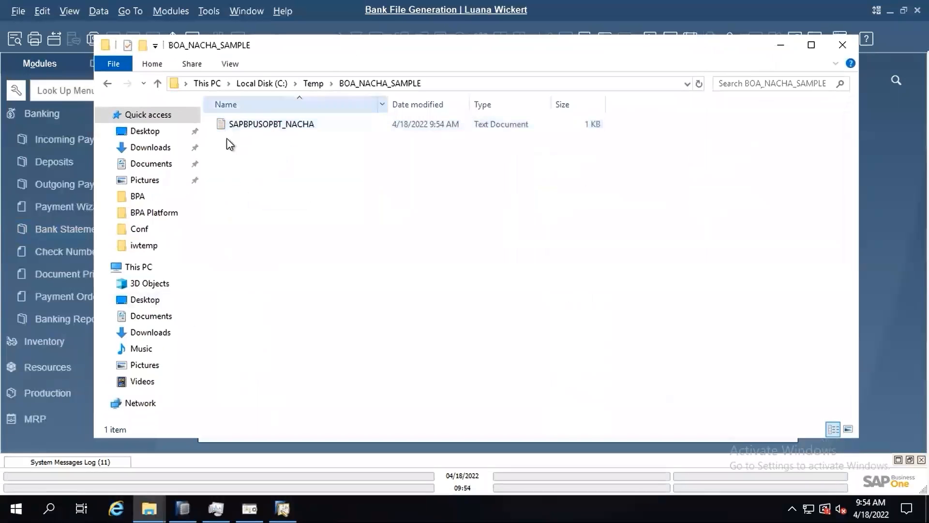
Step: Open the generated SAPBPUSOPBT_NACHA text file in Notepad, examine its payment records, and return to SAP Business One
double_click(269, 126)
key("ctrl+a")
left_click_drag(636, 192, 74, 82)
left_click(618, 168)
left_click_drag(691, 52, 638, 31)
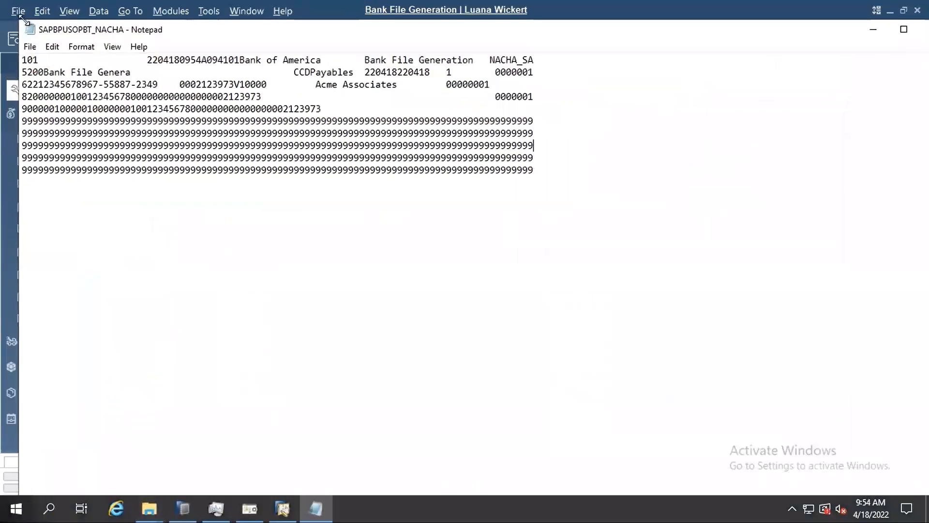
mouse_move(145, 30)
left_mouse_down()
mouse_move(167, 62)
mouse_move(267, 49)
mouse_move(243, 37)
mouse_move(157, 42)
left_mouse_up()
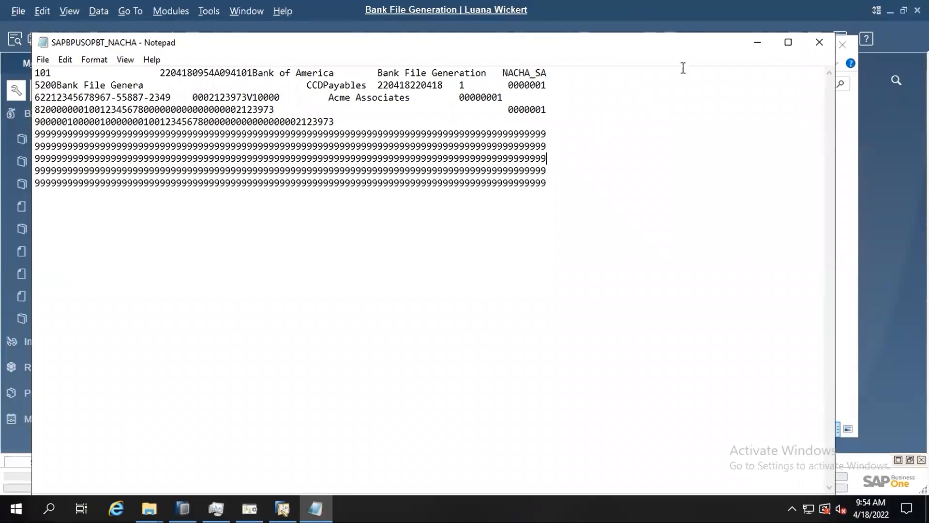
left_click(811, 45)
left_click(812, 46)
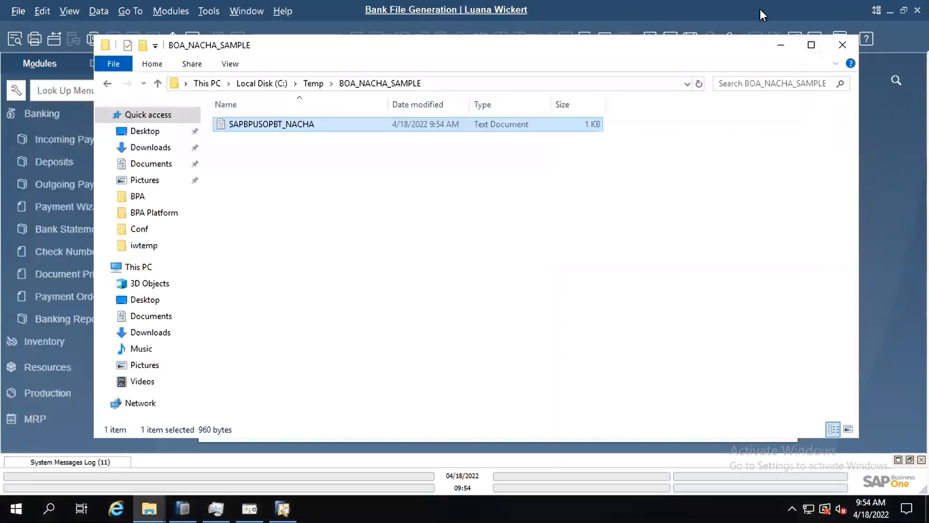
left_click(781, 47)
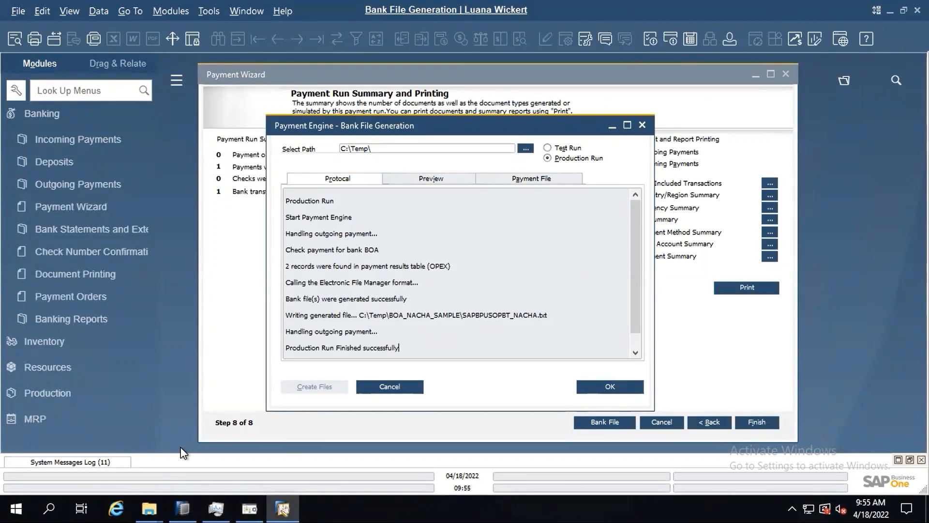
Step: Reopen the SAPBPUSOPBT_NACHA file from the BOA_NACHA_SAMPLE folder, check its filler lines of nines, and close it
mouse_move(153, 500)
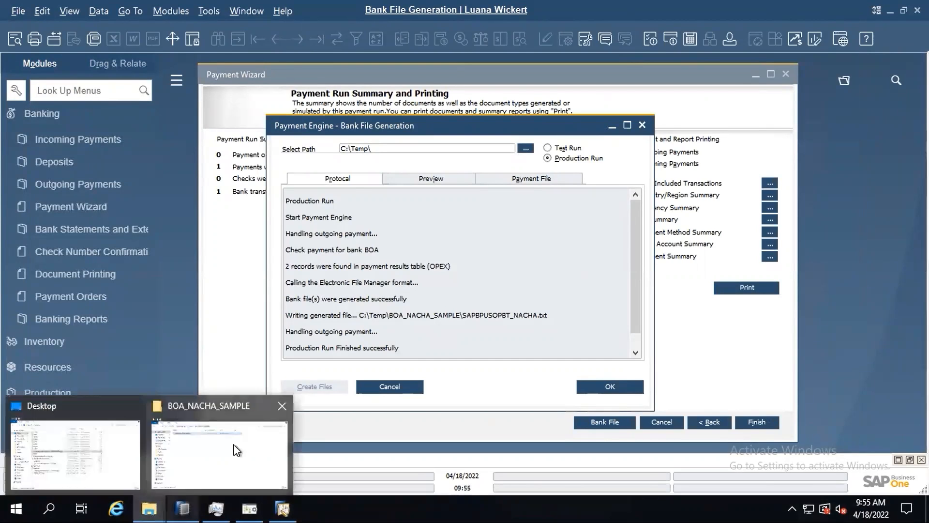
left_click(219, 454)
double_click(266, 124)
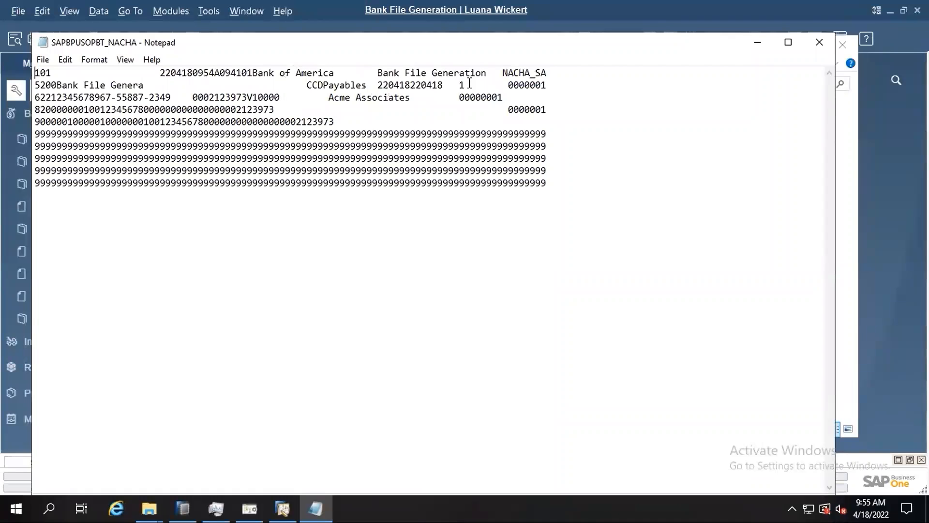
key("ctrl+End")
left_click_drag(498, 153, 457, 139)
left_click(514, 143)
left_click(817, 46)
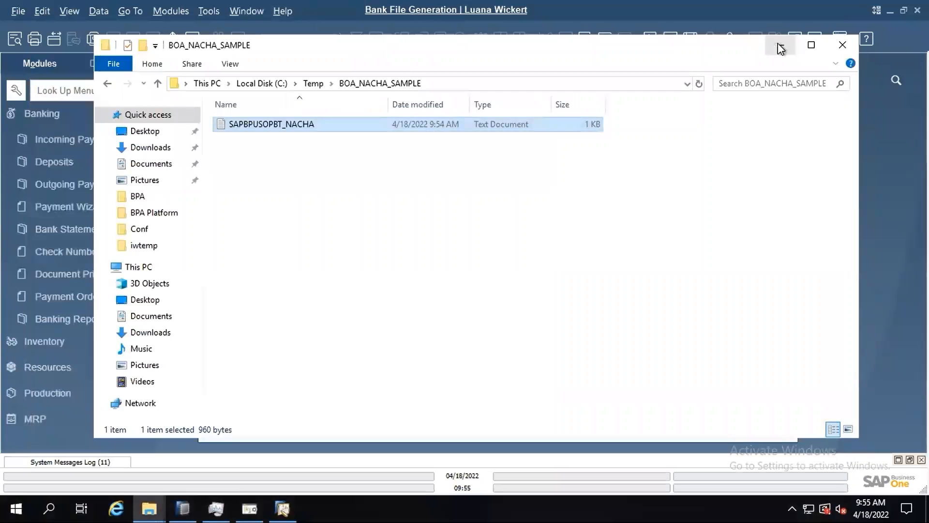
Step: Return to SAP Business One and close the Bank File Generation window by accepting the production run
left_click(777, 44)
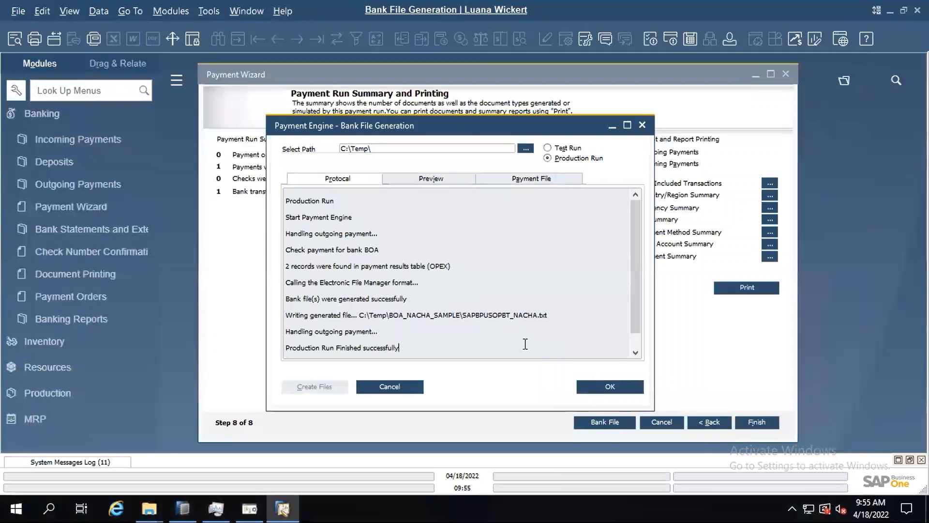
left_click(611, 389)
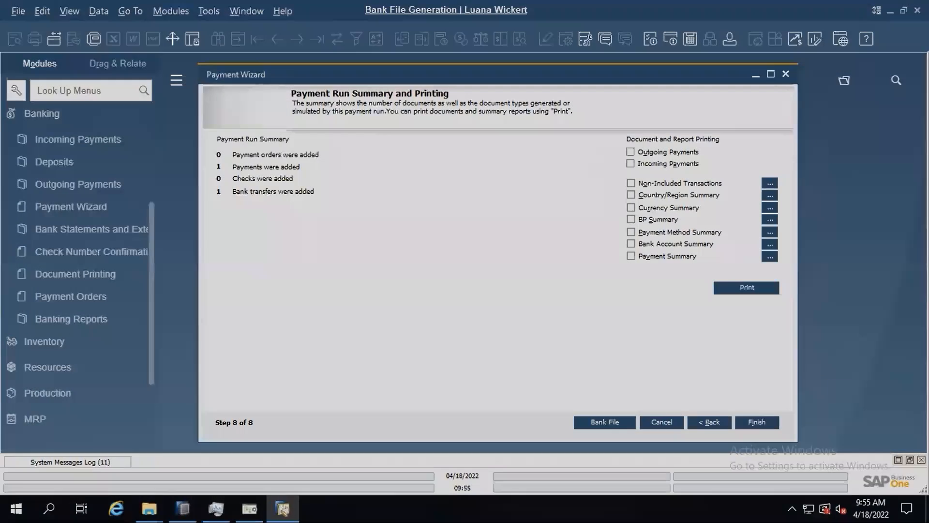